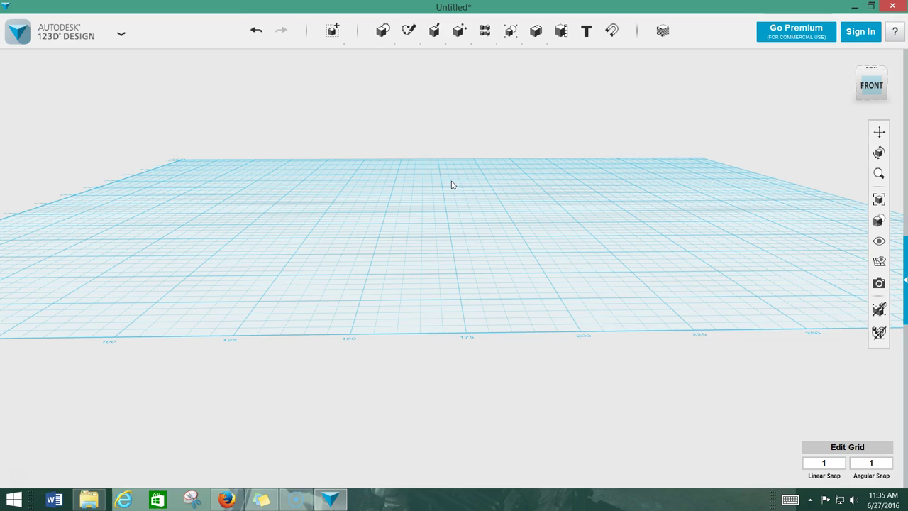
Step: Place a cylinder primitive with radius 42.5 and height 110 near the middle of the grid
{"action": "scroll", "coordinate": [451, 184], "scroll_direction": "up", "scroll_amount": 2}
{"action": "mouse_move", "coordinate": [383, 32]}
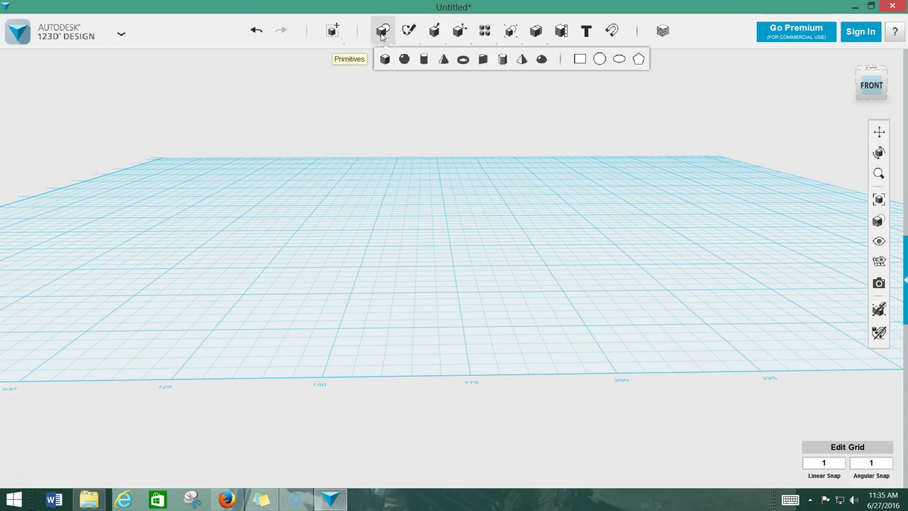
{"action": "left_click", "coordinate": [426, 61]}
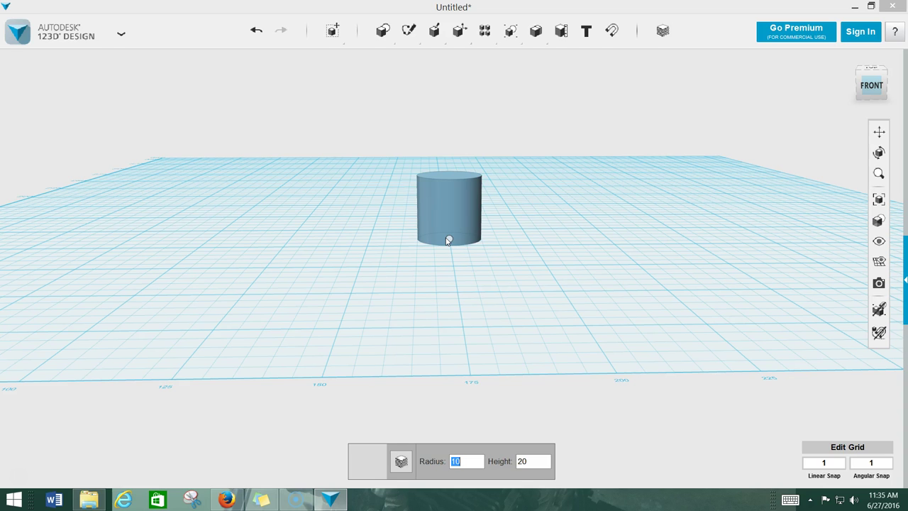
{"action": "left_click", "coordinate": [444, 237]}
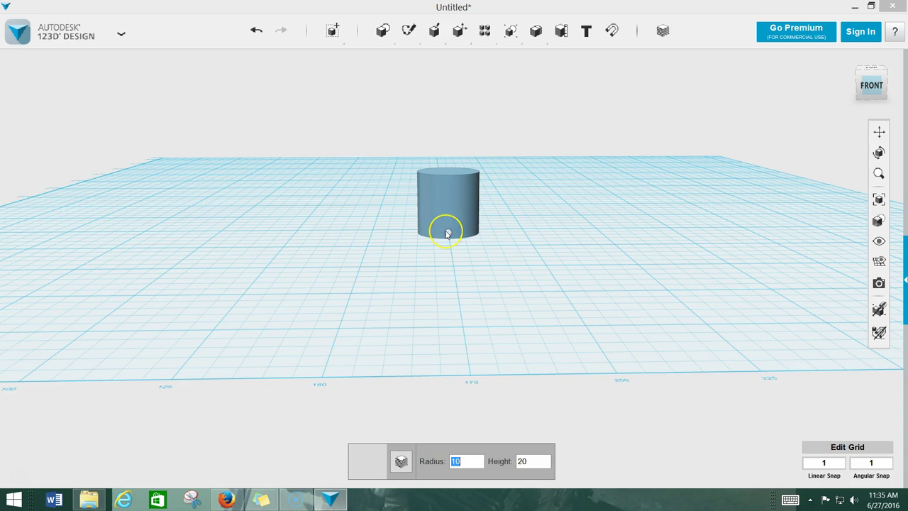
{"action": "left_click", "coordinate": [474, 340]}
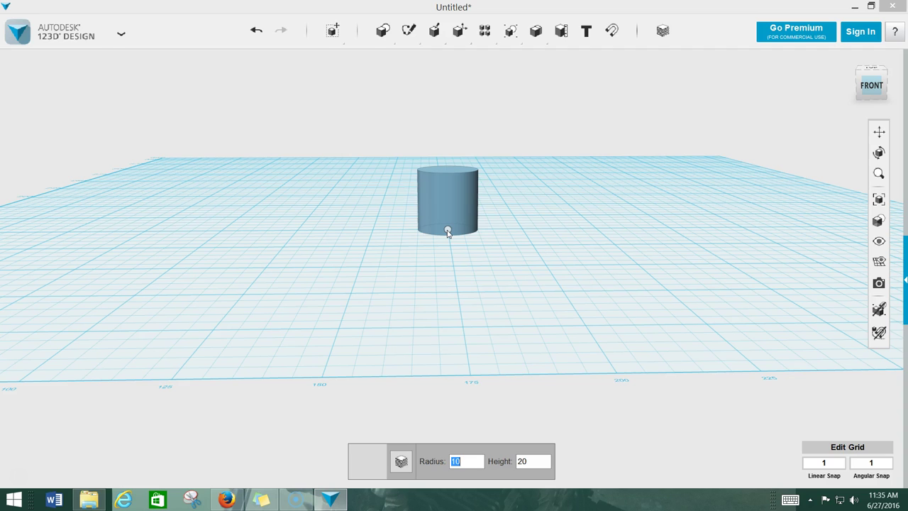
{"action": "type", "text": "42.5"}
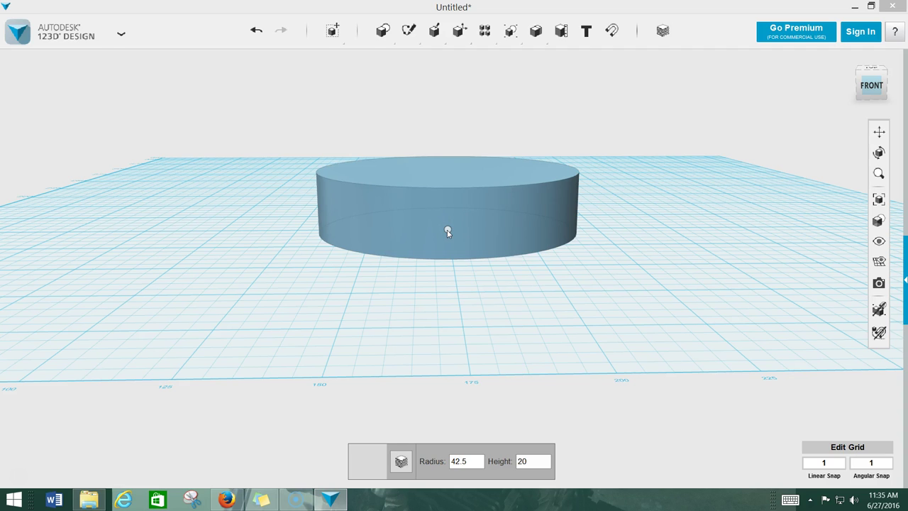
{"action": "left_click", "coordinate": [448, 236]}
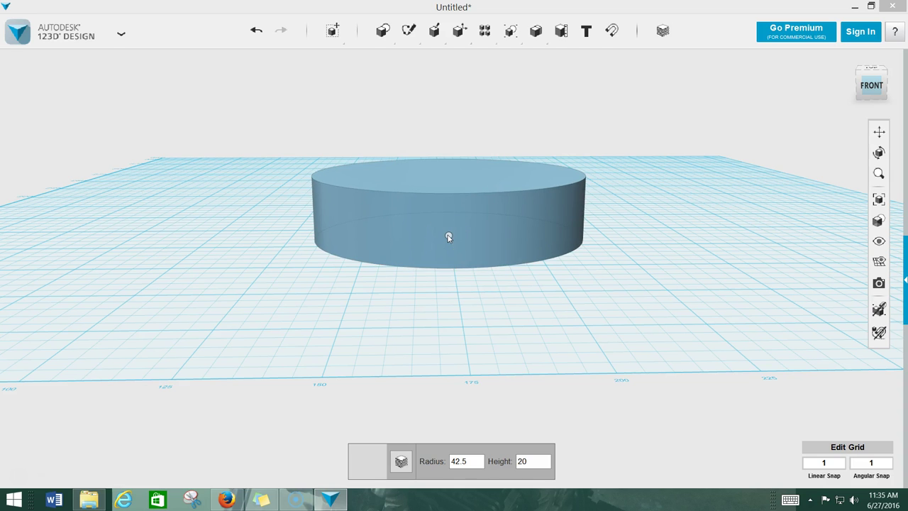
{"action": "key", "text": "Tab"}
{"action": "type", "text": "110"}
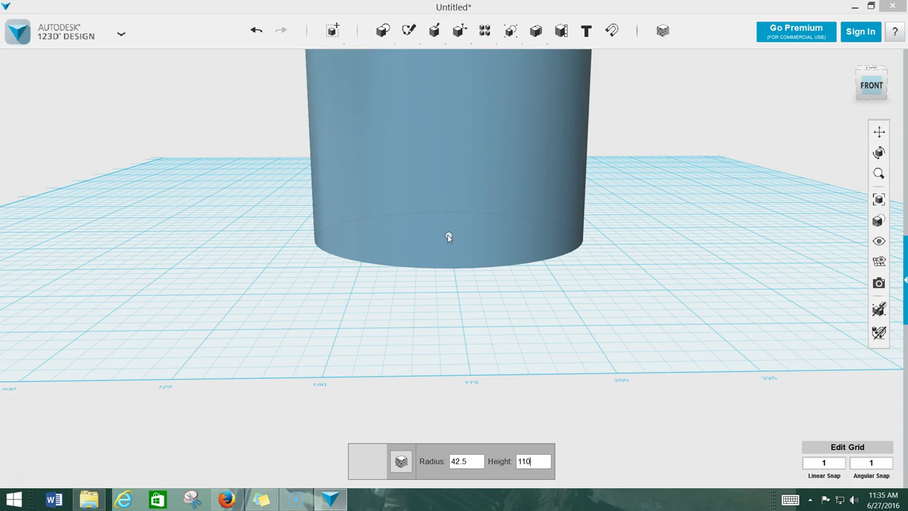
{"action": "left_click", "coordinate": [453, 252]}
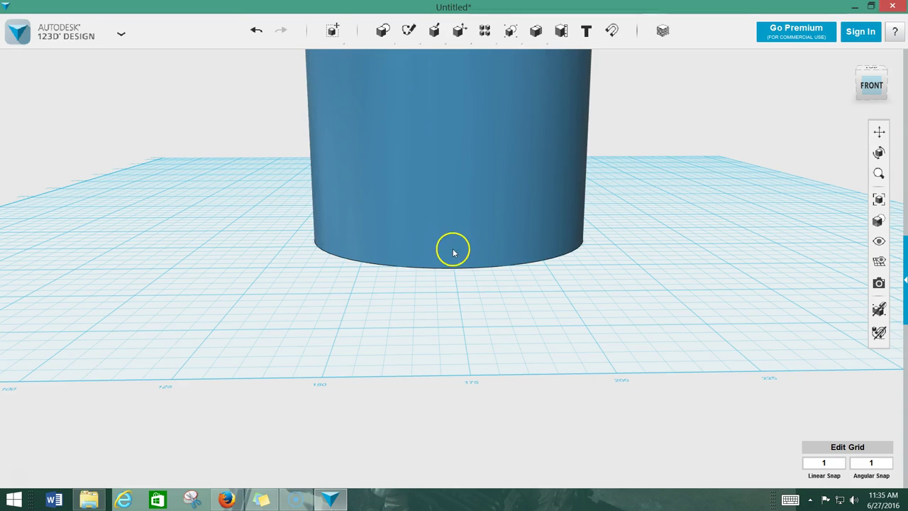
Step: Start a torus primitive on the grid beside the cylinder and set its major radius to 45
{"action": "scroll", "coordinate": [453, 255], "scroll_direction": "up", "scroll_amount": 2}
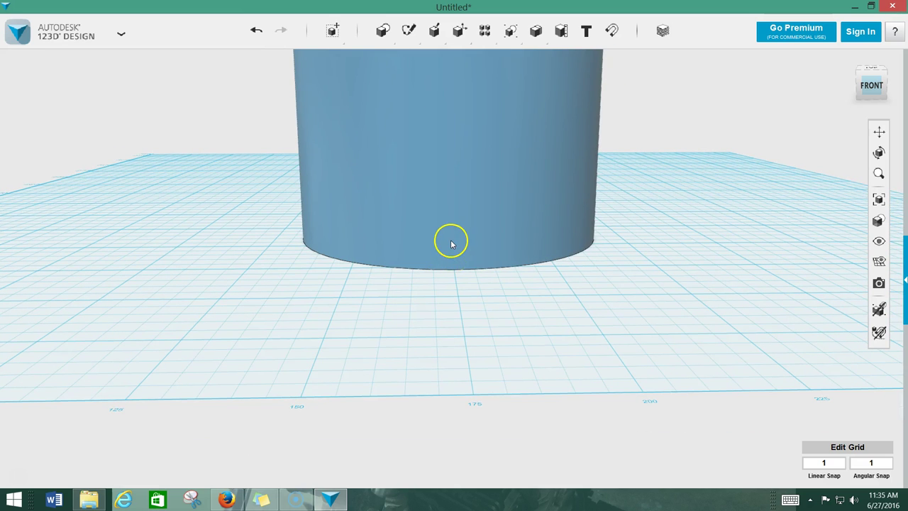
{"action": "scroll", "coordinate": [448, 225], "scroll_direction": "down", "scroll_amount": 3}
{"action": "scroll", "coordinate": [448, 225], "scroll_direction": "down", "scroll_amount": 5}
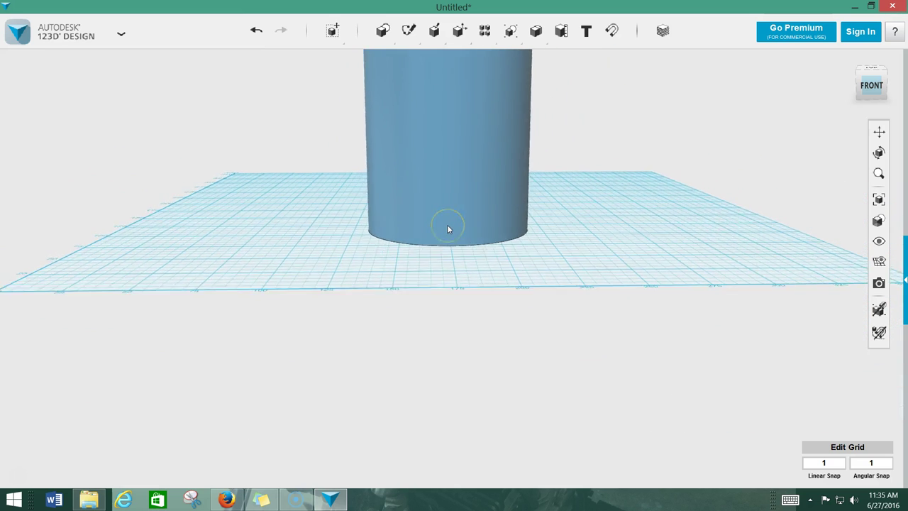
{"action": "left_click", "coordinate": [462, 219]}
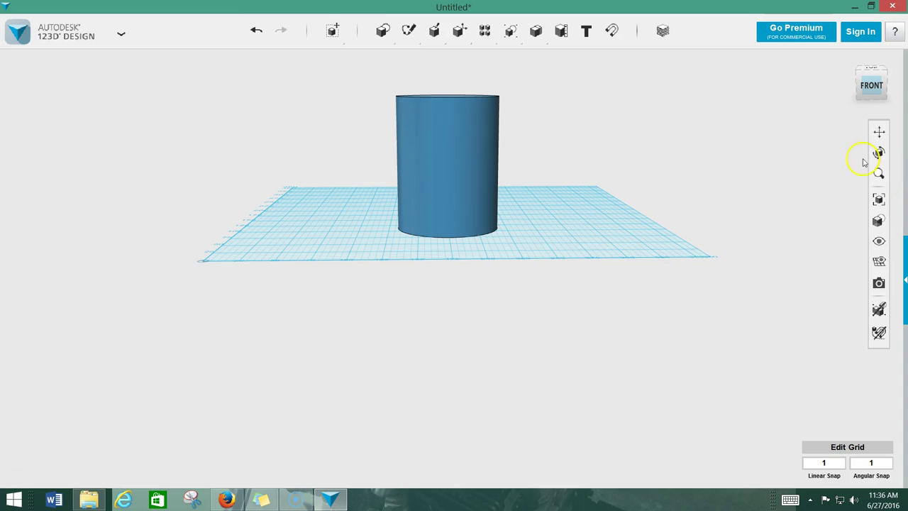
{"action": "middle_click_drag", "start_coordinate": [556, 151], "coordinate": [556, 246]}
{"action": "scroll", "coordinate": [557, 246], "scroll_direction": "up", "scroll_amount": 5}
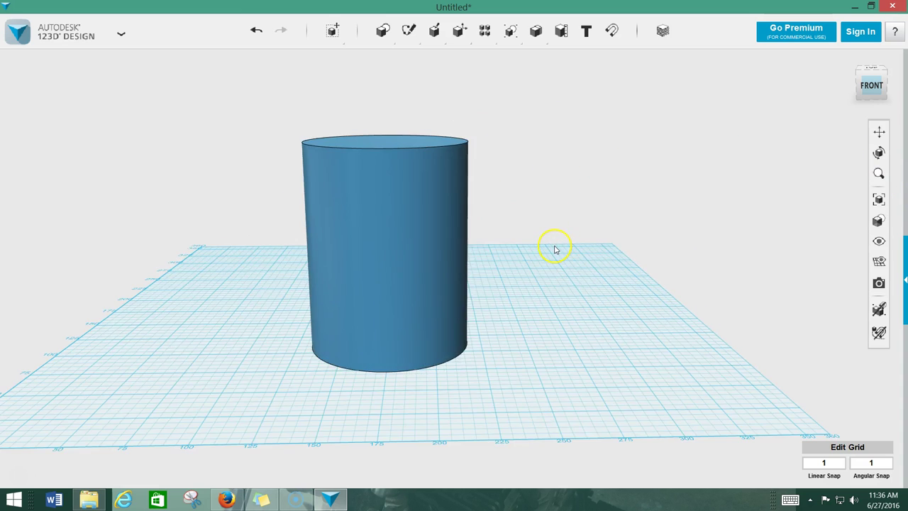
{"action": "mouse_move", "coordinate": [388, 313]}
{"action": "middle_mouse_down"}
{"action": "mouse_move", "coordinate": [405, 314]}
{"action": "mouse_move", "coordinate": [386, 315]}
{"action": "middle_mouse_up"}
{"action": "mouse_move", "coordinate": [387, 47]}
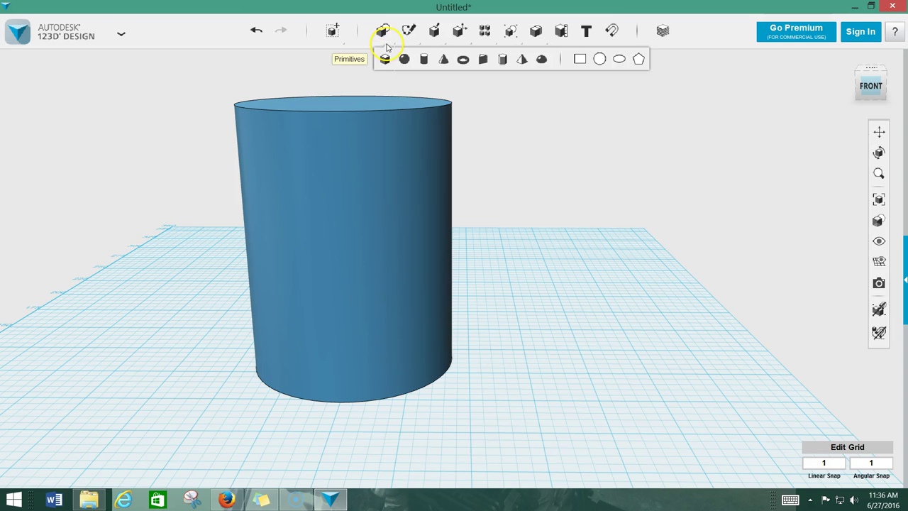
{"action": "left_click", "coordinate": [465, 61]}
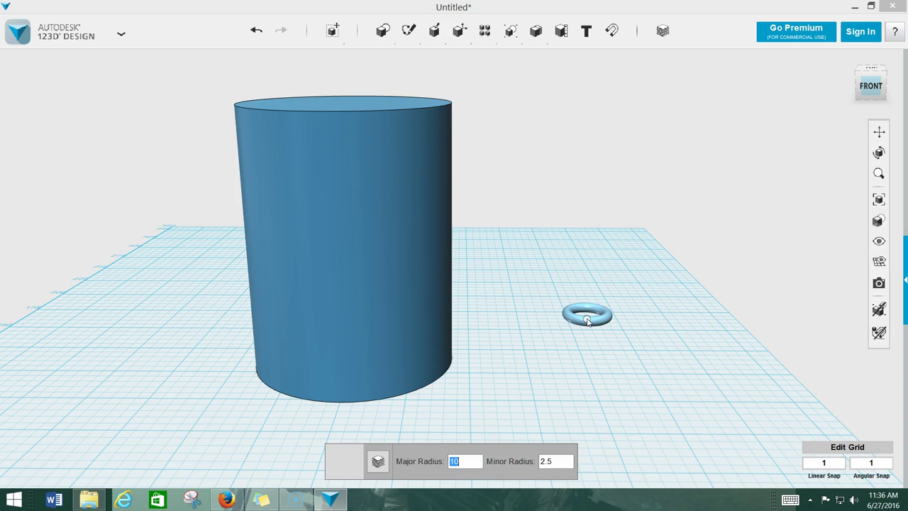
{"action": "key", "text": "BackSpace"}
{"action": "type", "text": "90"}
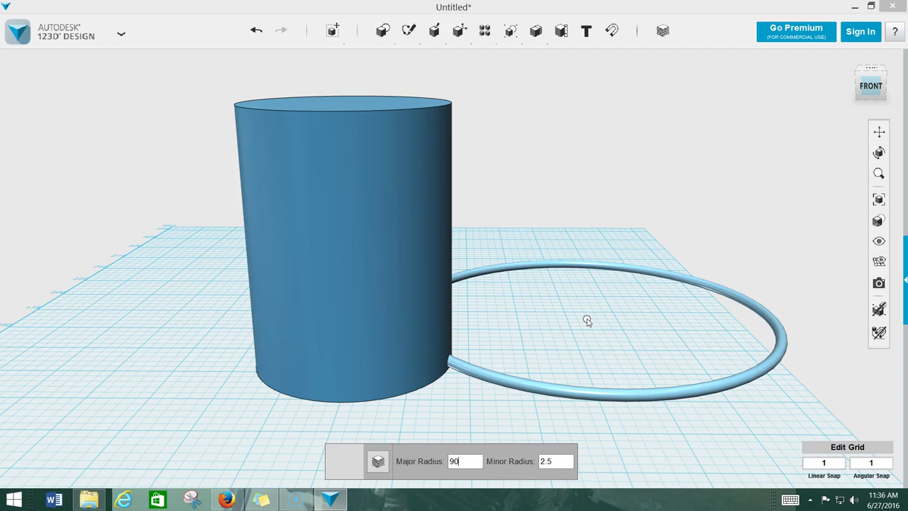
{"action": "key", "text": "BackSpace"}
{"action": "key", "text": "BackSpace"}
{"action": "type", "text": "45"}
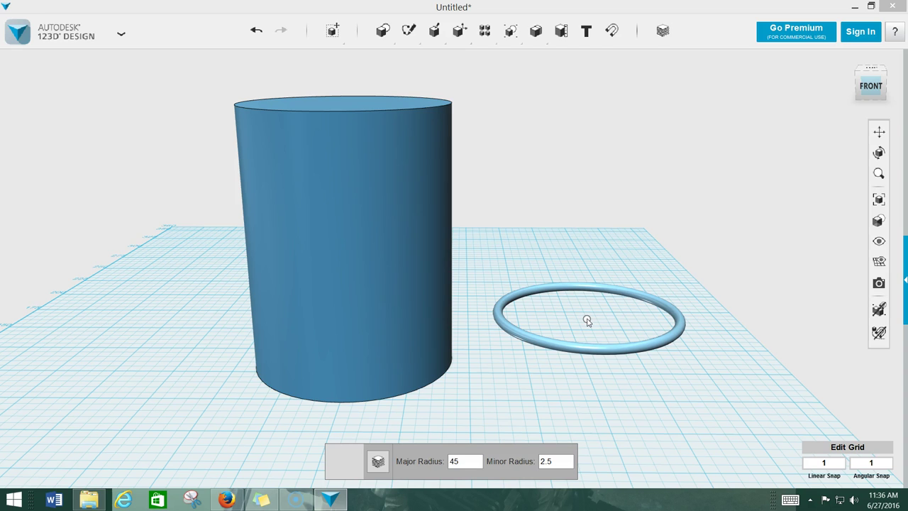
Step: Set the torus's minor radius to 5 and place it on the grid beside the cylinder
{"action": "left_click", "coordinate": [584, 361]}
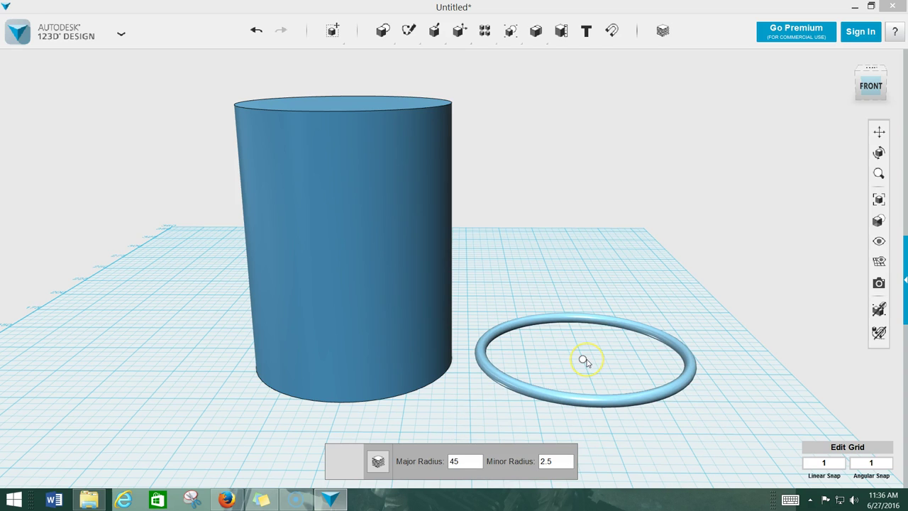
{"action": "key", "text": "Tab"}
{"action": "type", "text": "5"}
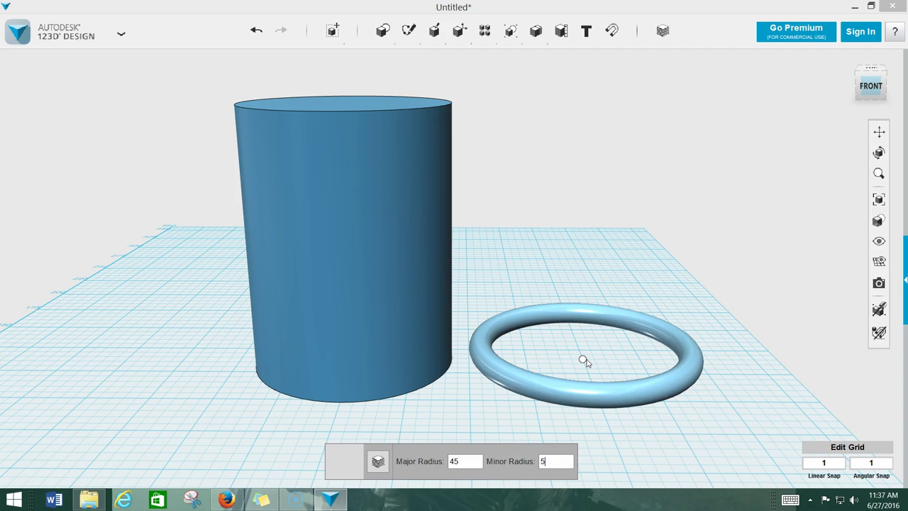
{"action": "key", "text": "Return"}
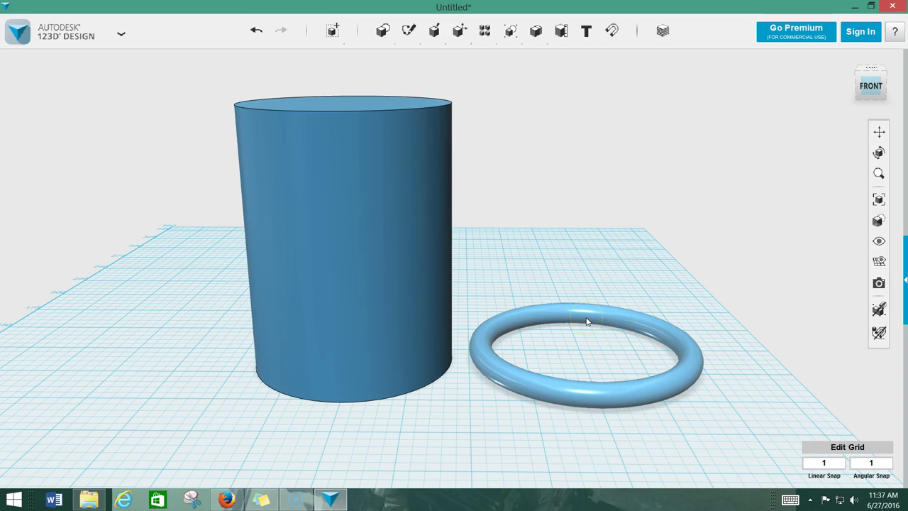
{"action": "right_click_drag", "start_coordinate": [642, 268], "coordinate": [675, 320]}
{"action": "middle_click_drag", "start_coordinate": [734, 250], "coordinate": [565, 111]}
{"action": "right_click_drag", "start_coordinate": [650, 277], "coordinate": [651, 242]}
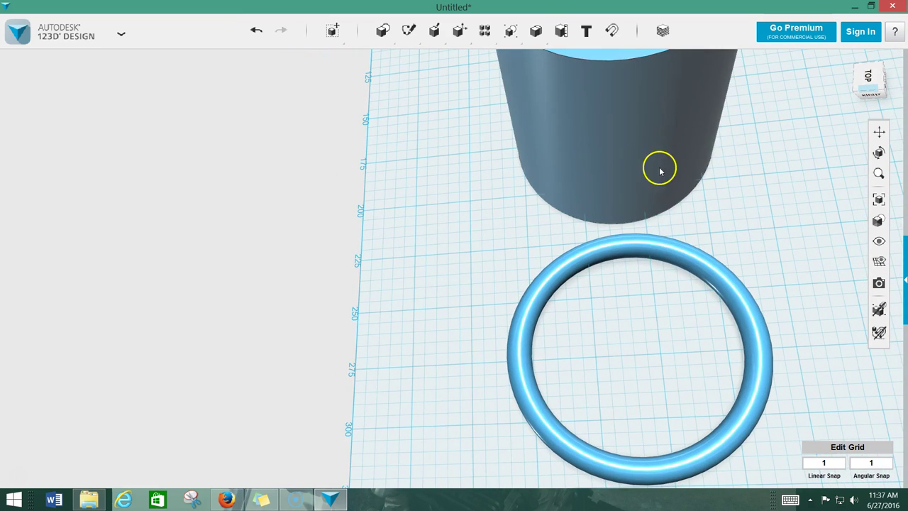
{"action": "scroll", "coordinate": [699, 191], "scroll_direction": "down", "scroll_amount": 2}
{"action": "scroll", "coordinate": [699, 192], "scroll_direction": "down", "scroll_amount": 1}
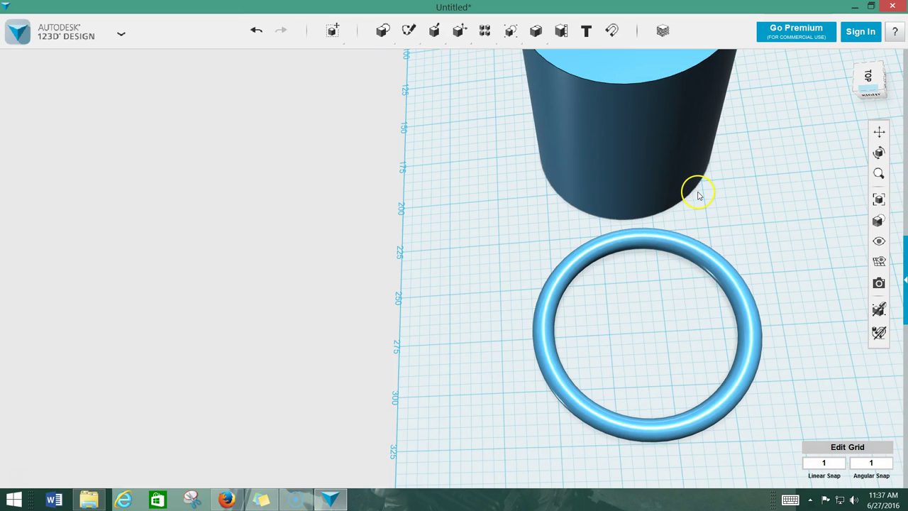
{"action": "mouse_move", "coordinate": [395, 41]}
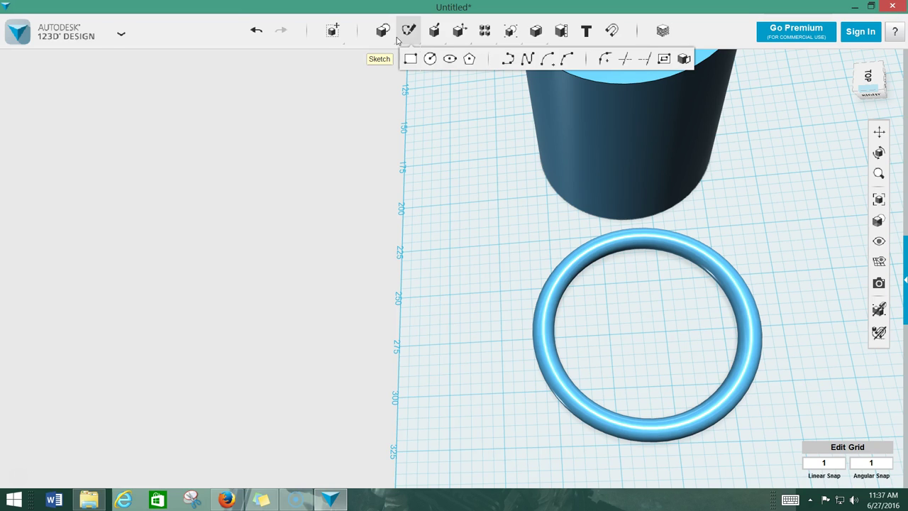
{"action": "left_click", "coordinate": [410, 40]}
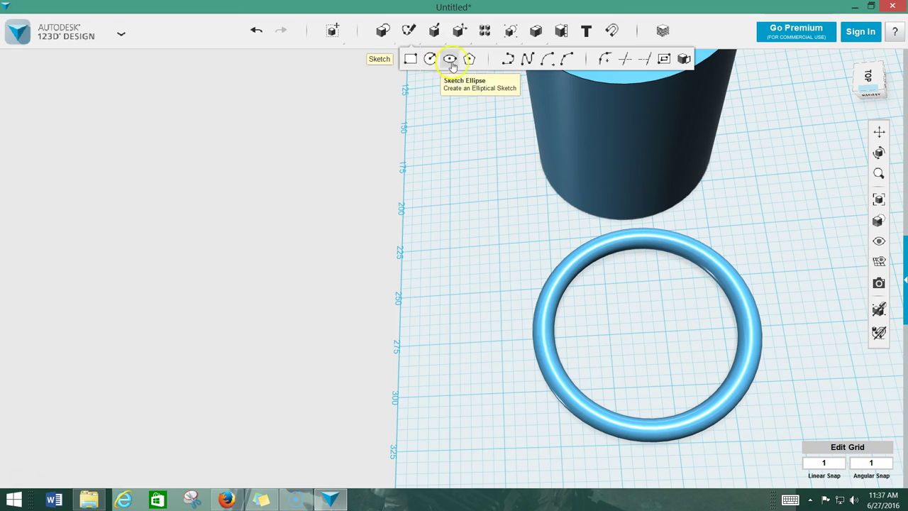
{"action": "left_click", "coordinate": [527, 63]}
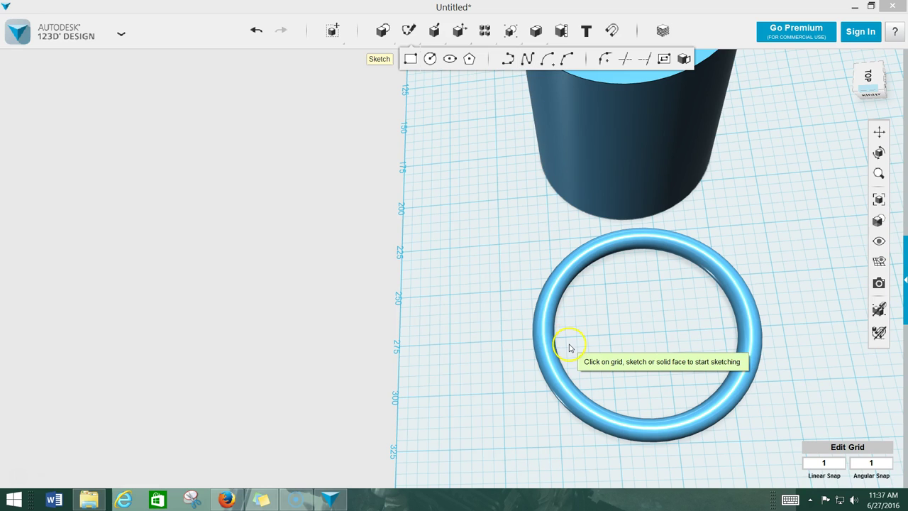
{"action": "left_click", "coordinate": [529, 341]}
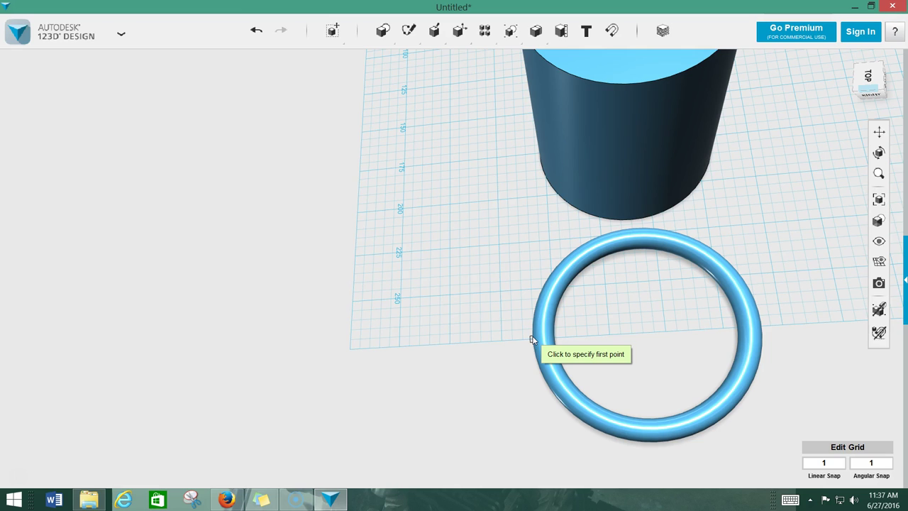
{"action": "left_click", "coordinate": [532, 339]}
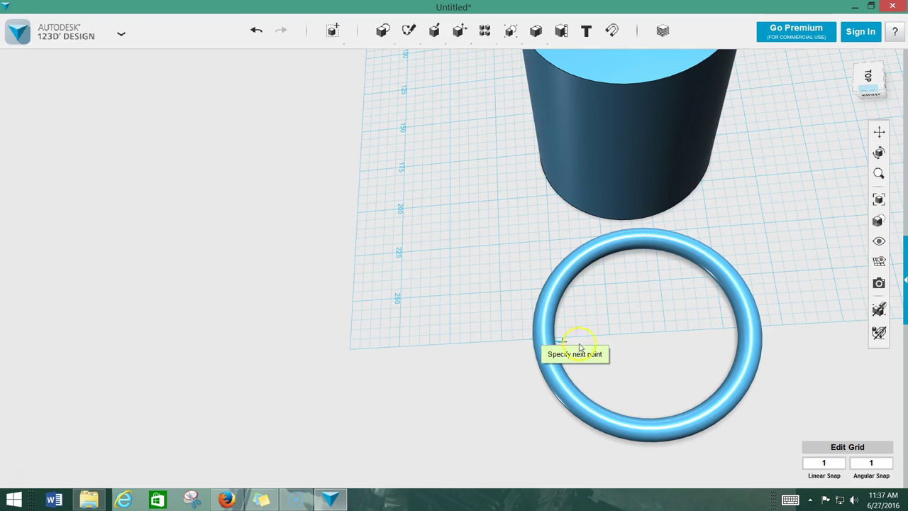
{"action": "left_click", "coordinate": [757, 329]}
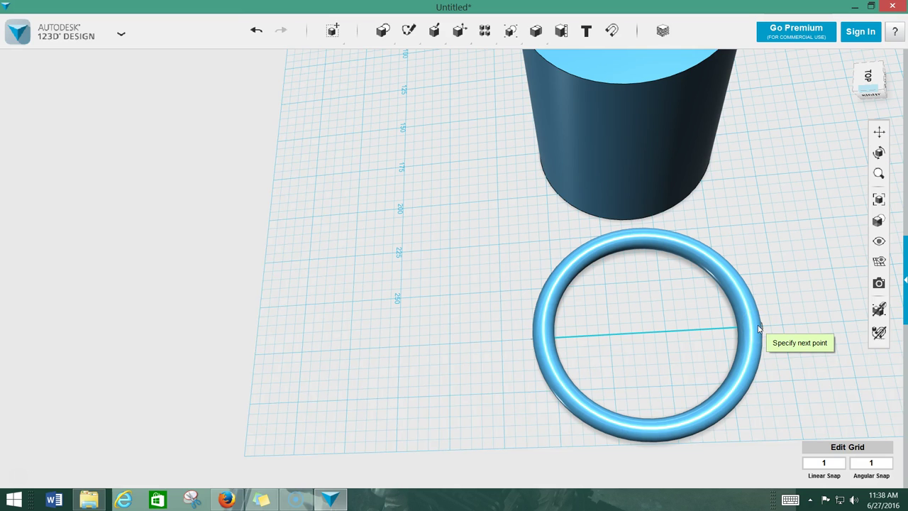
{"action": "left_click", "coordinate": [754, 328]}
{"action": "left_click", "coordinate": [764, 330]}
{"action": "left_click", "coordinate": [764, 329]}
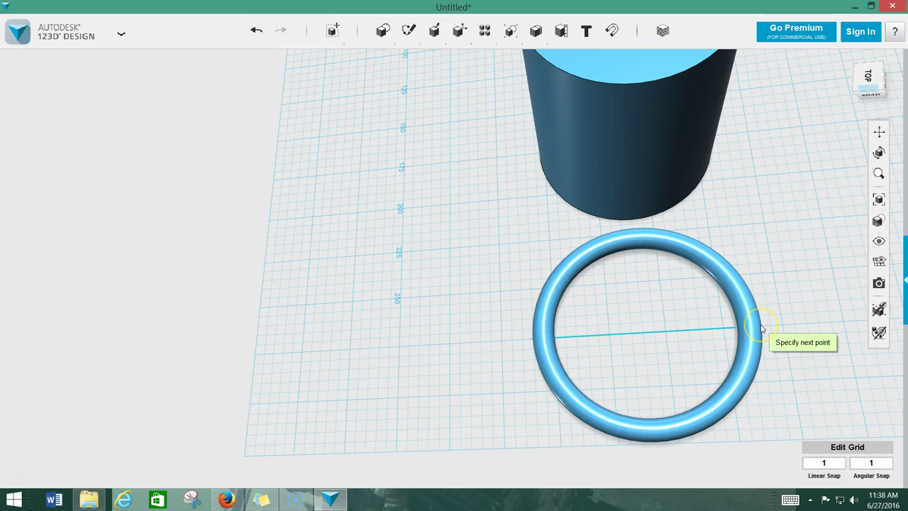
{"action": "left_click", "coordinate": [742, 324]}
{"action": "left_click", "coordinate": [617, 338]}
{"action": "left_click", "coordinate": [737, 333]}
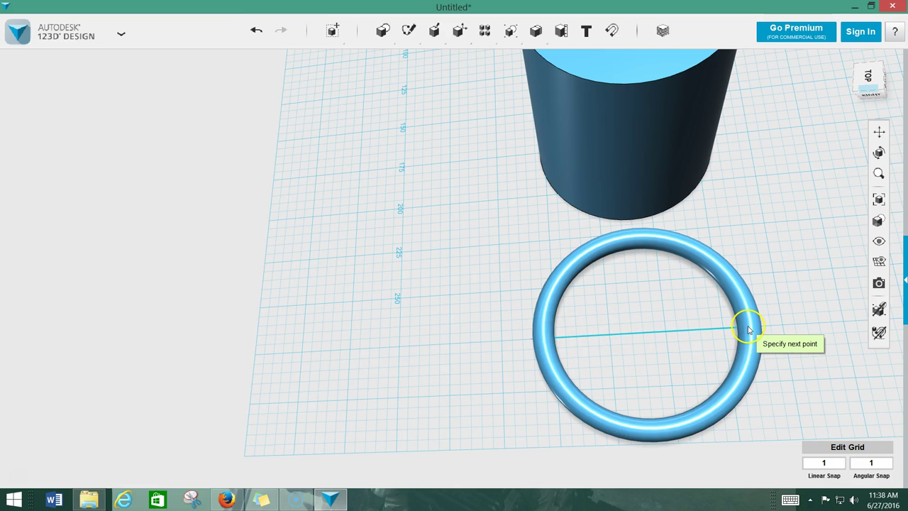
{"action": "left_click", "coordinate": [746, 328]}
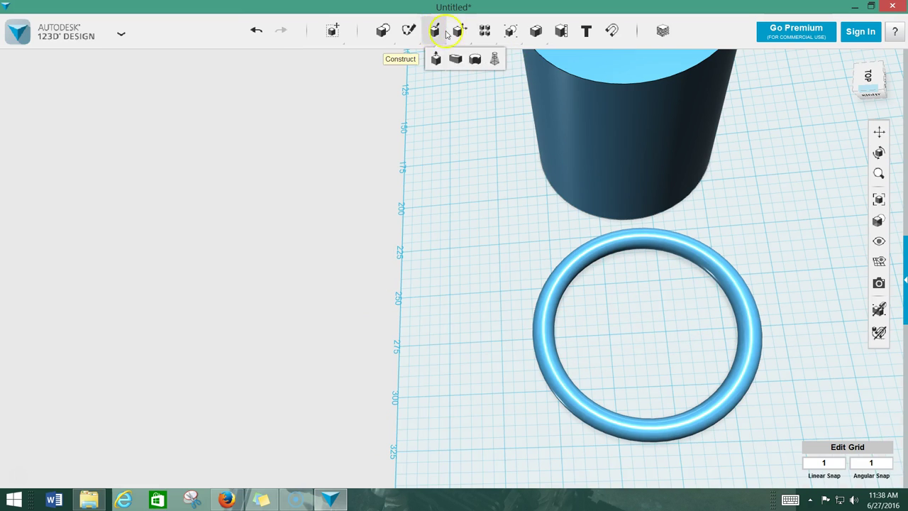
Step: Sketch a straight spline across the middle of the torus, extending past its outer edge at both ends
{"action": "mouse_move", "coordinate": [397, 33]}
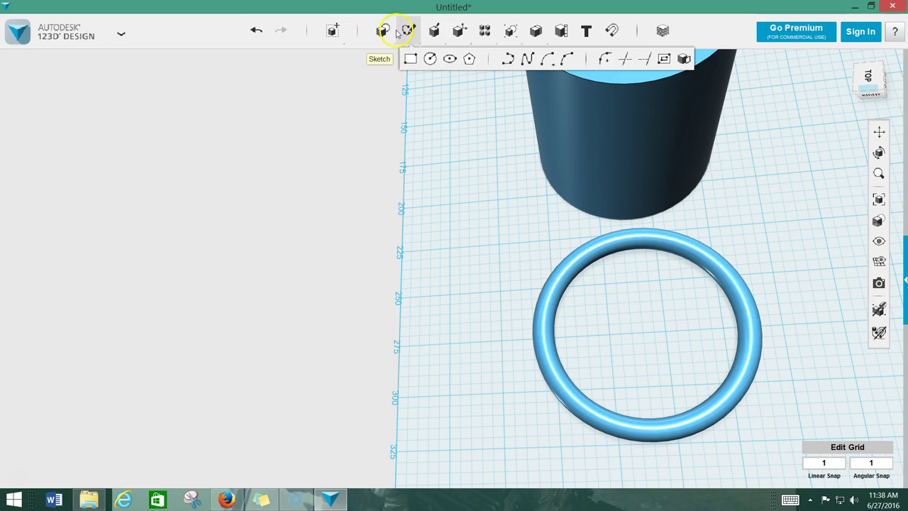
{"action": "left_click", "coordinate": [528, 60]}
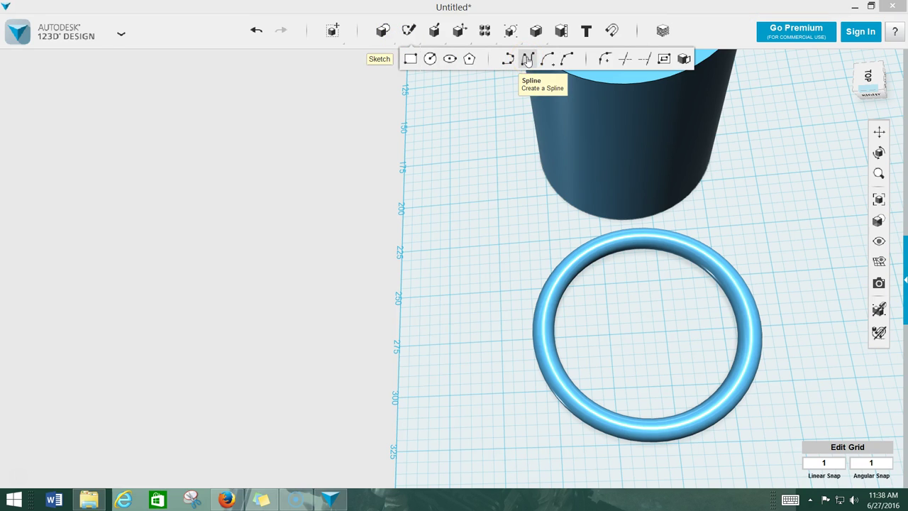
{"action": "left_click", "coordinate": [528, 62]}
{"action": "left_click", "coordinate": [529, 63]}
{"action": "left_click", "coordinate": [528, 343]}
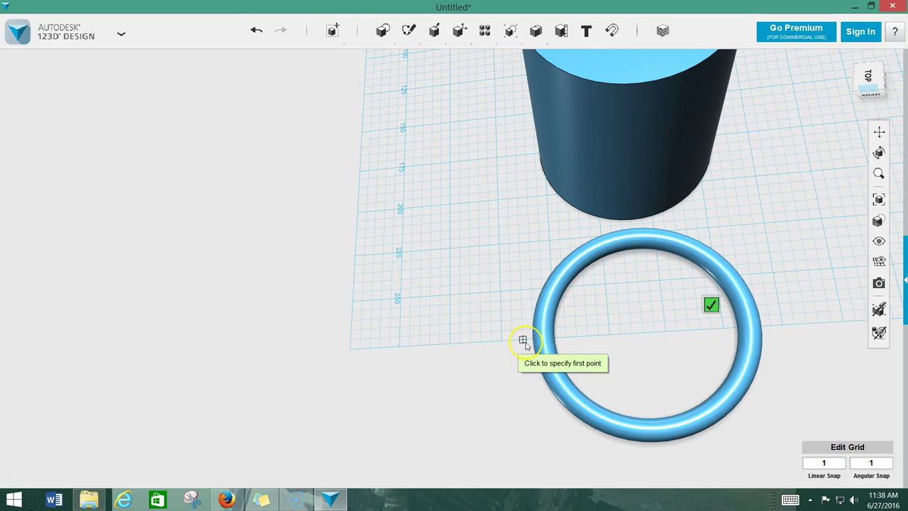
{"action": "left_click", "coordinate": [522, 339]}
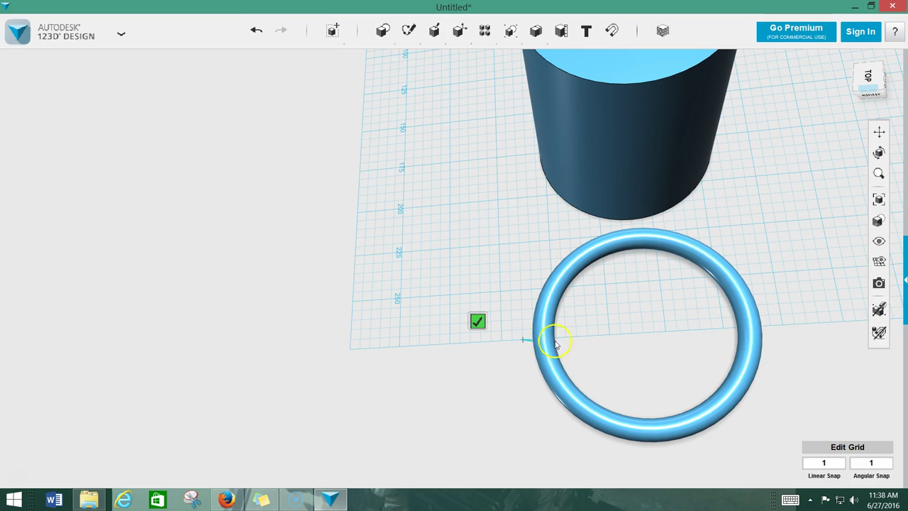
{"action": "left_click", "coordinate": [784, 324]}
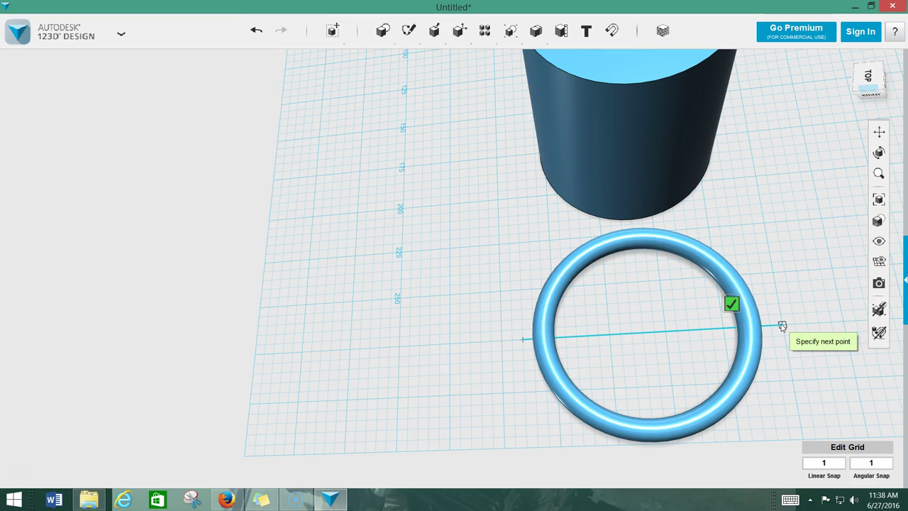
{"action": "left_click", "coordinate": [731, 304]}
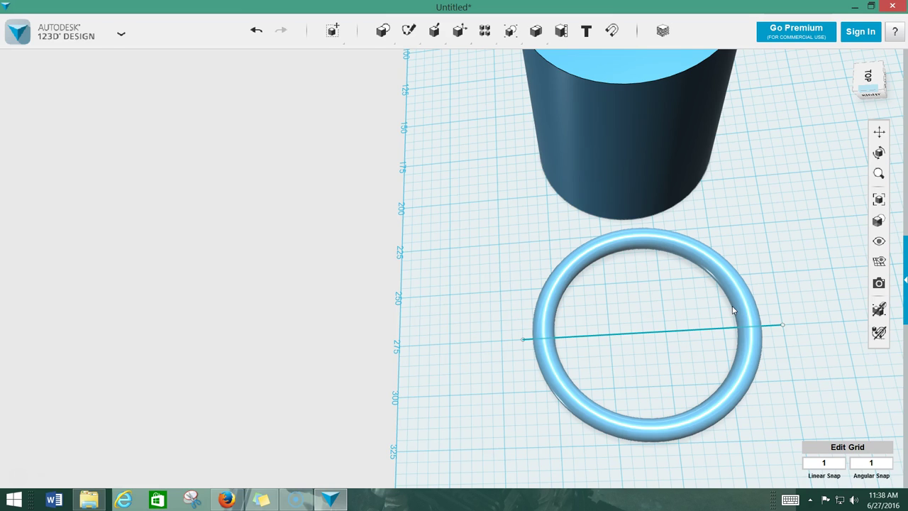
{"action": "left_click", "coordinate": [783, 323]}
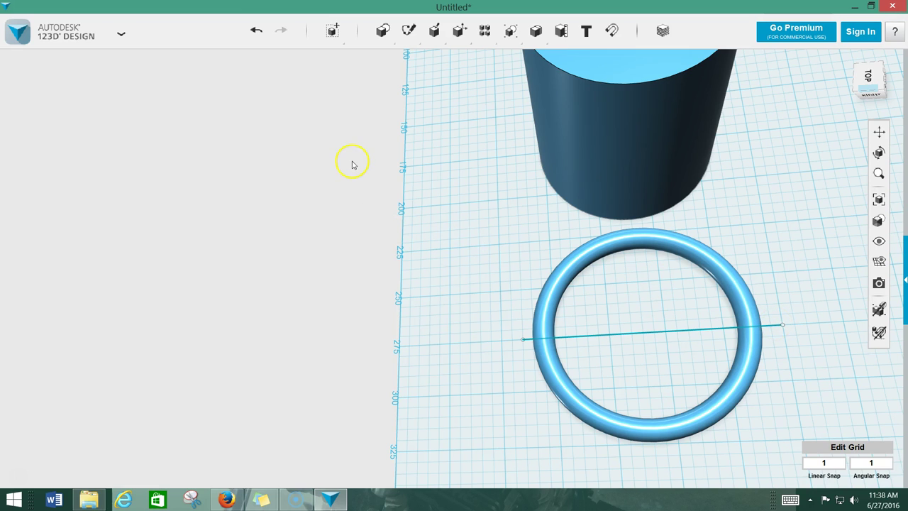
Step: Split the torus solid into two halves, using the sketched line as the splitting entity
{"action": "mouse_move", "coordinate": [389, 39]}
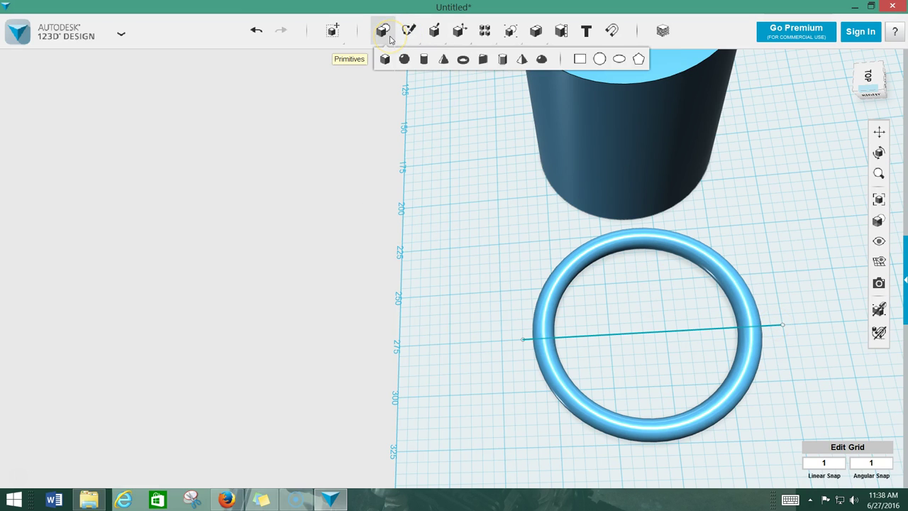
{"action": "left_click", "coordinate": [438, 33]}
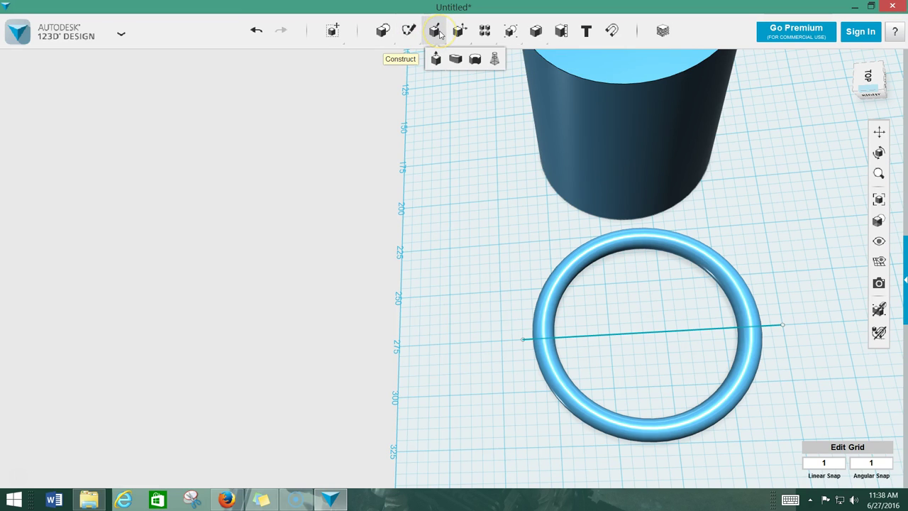
{"action": "left_click", "coordinate": [457, 32]}
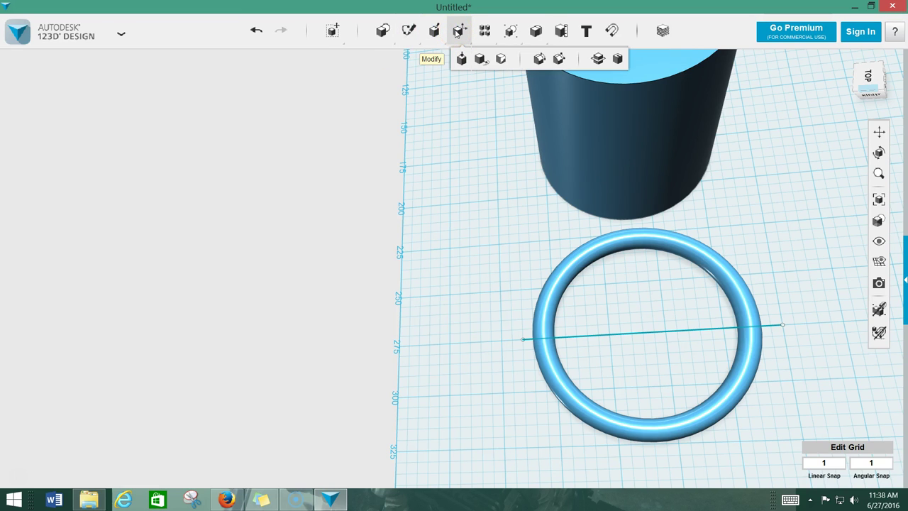
{"action": "left_click", "coordinate": [598, 60]}
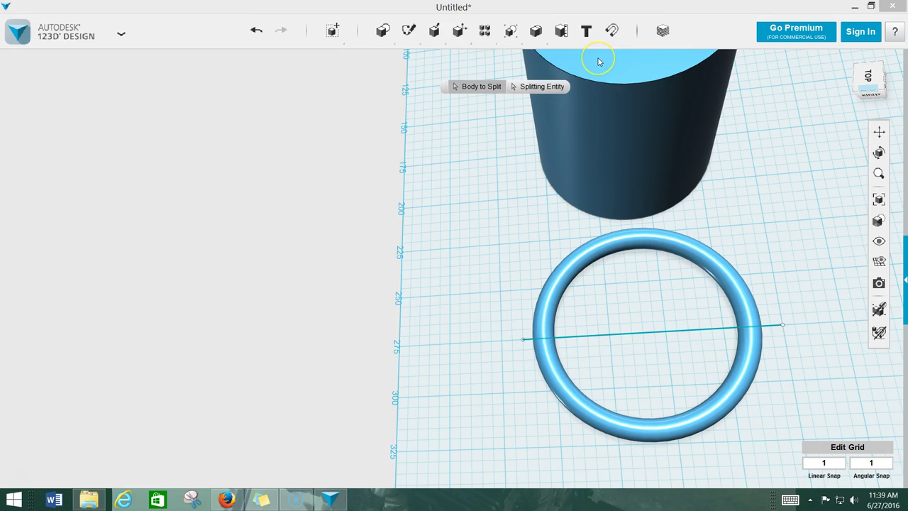
{"action": "left_click", "coordinate": [669, 213]}
{"action": "left_click", "coordinate": [634, 244]}
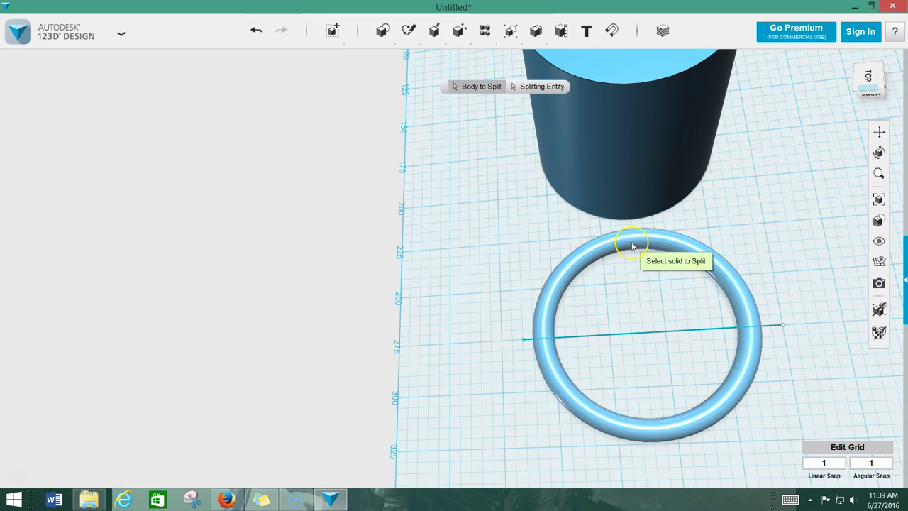
{"action": "left_click", "coordinate": [481, 89]}
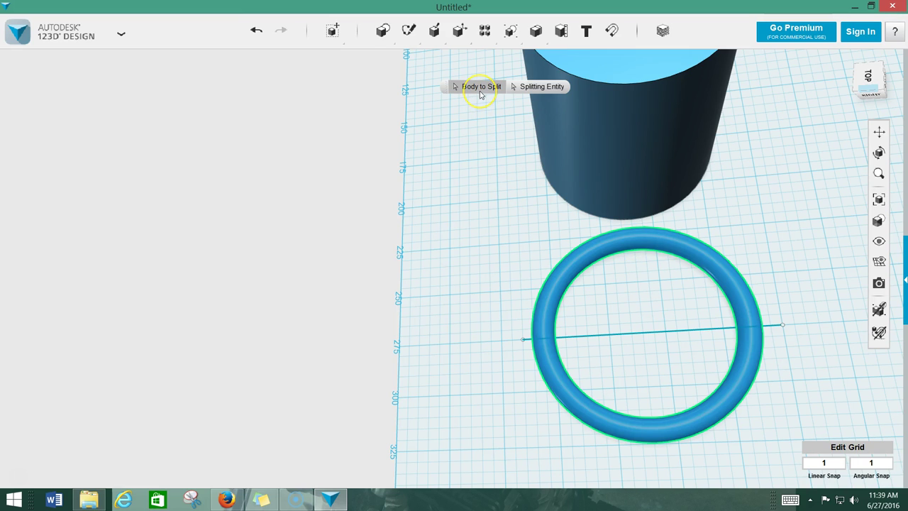
{"action": "left_click", "coordinate": [529, 88]}
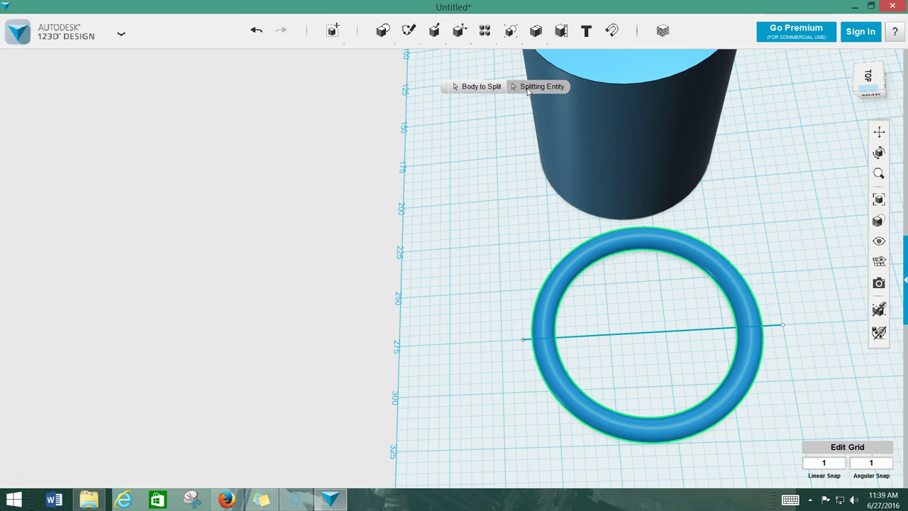
{"action": "left_click", "coordinate": [648, 333]}
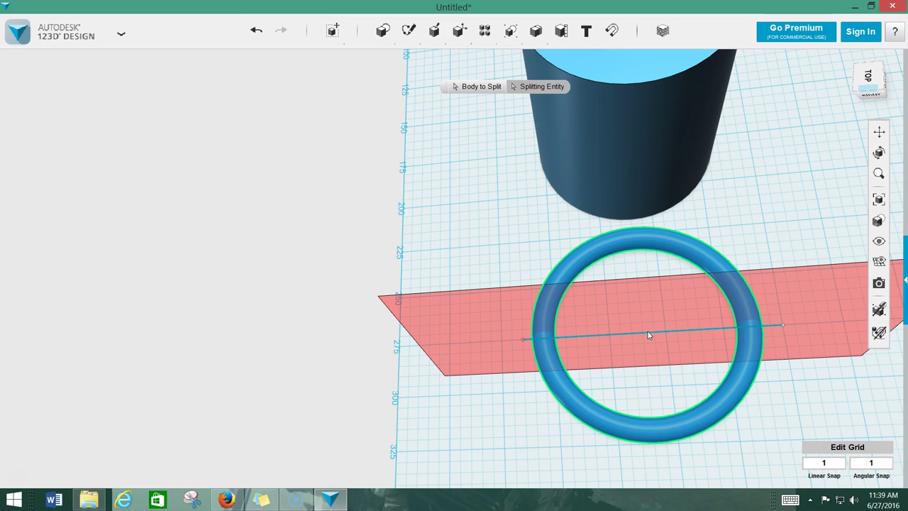
{"action": "left_click", "coordinate": [508, 276]}
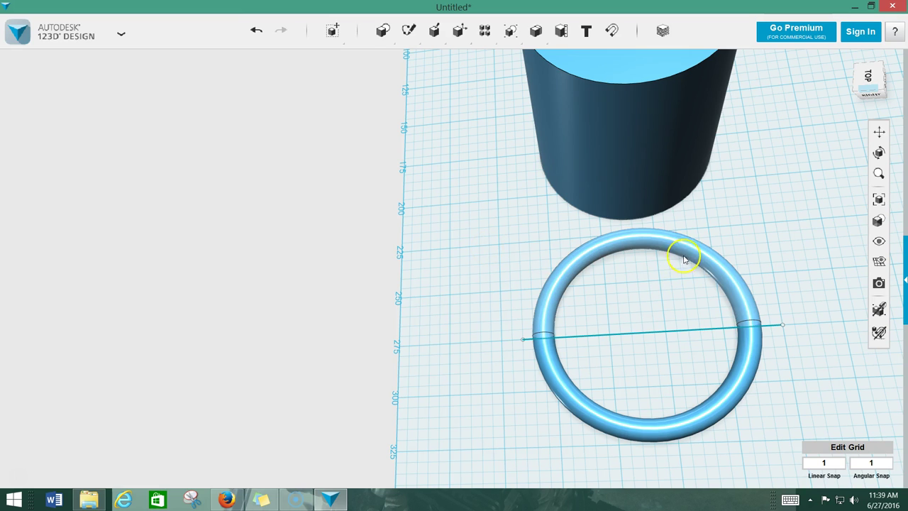
Step: Pull the torus half nearer the cylinder aside and delete both that half and the splitting line
{"action": "left_click_drag", "start_coordinate": [683, 248], "coordinate": [574, 256]}
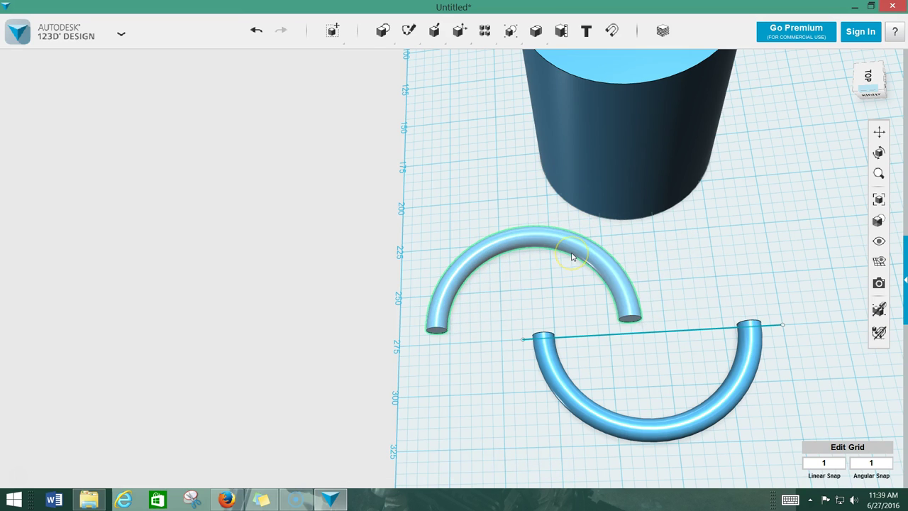
{"action": "left_click", "coordinate": [697, 332]}
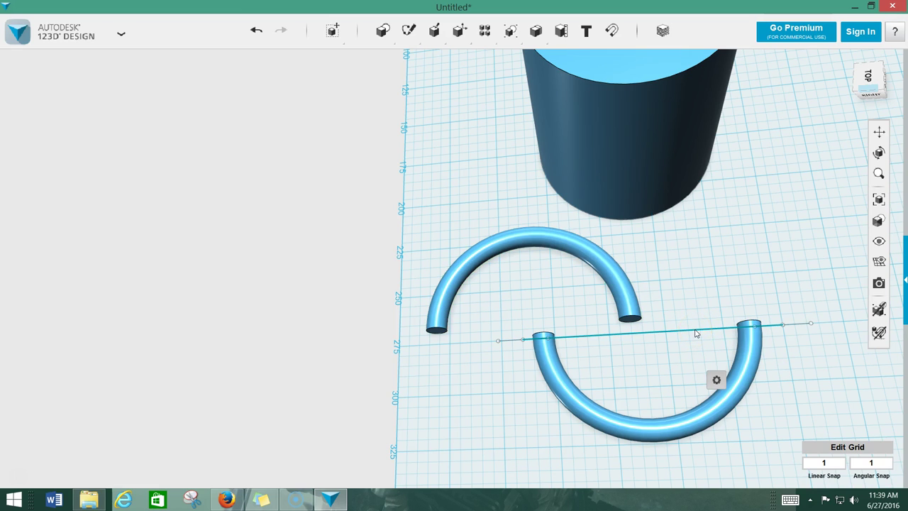
{"action": "key", "text": "Delete"}
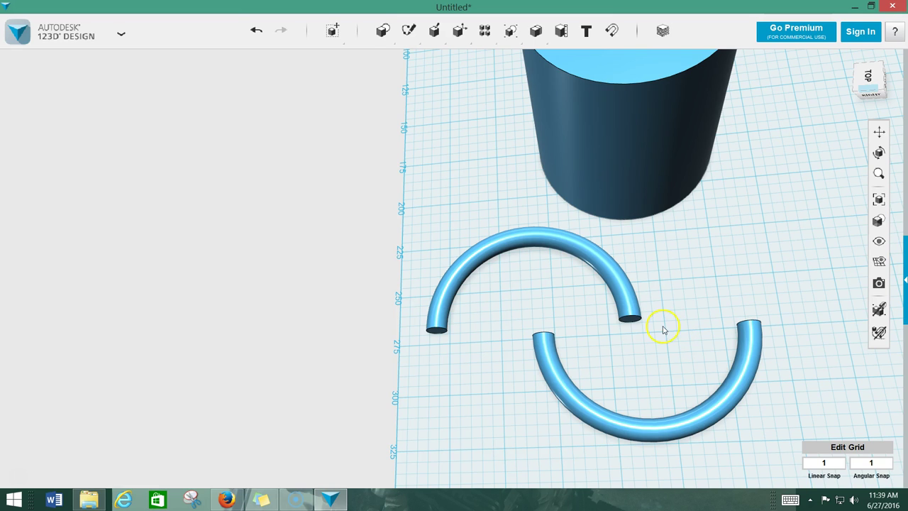
{"action": "left_click", "coordinate": [507, 245]}
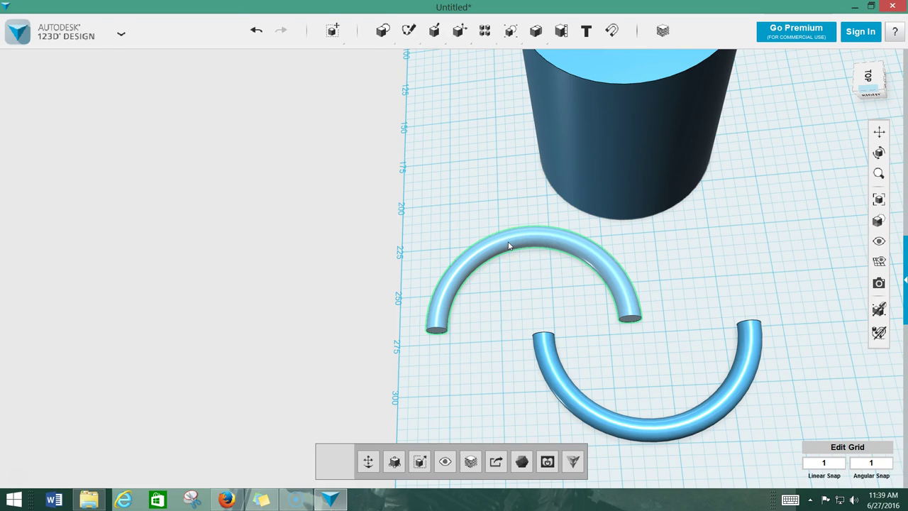
{"action": "key", "text": "Delete"}
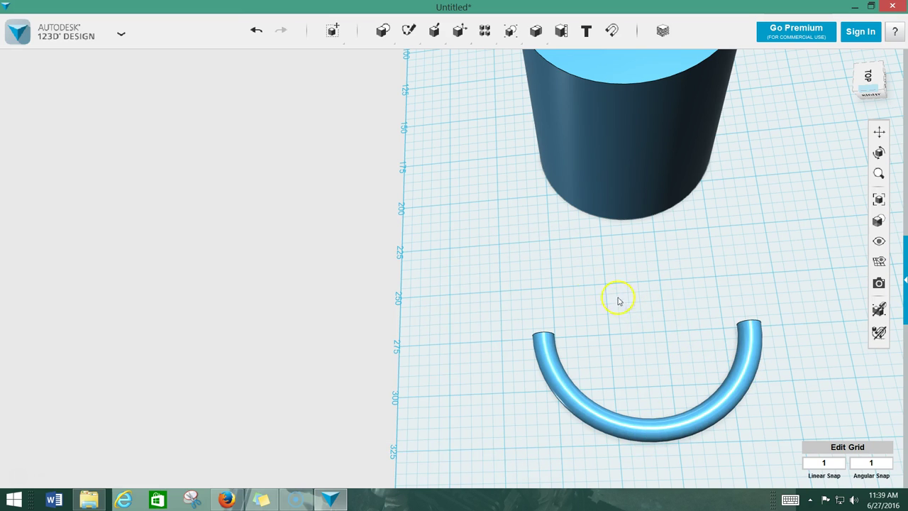
Step: Try to rotate the remaining half torus upright, working from the front view
{"action": "mouse_move", "coordinate": [542, 258]}
{"action": "right_mouse_down"}
{"action": "mouse_move", "coordinate": [580, 274]}
{"action": "mouse_move", "coordinate": [647, 253]}
{"action": "mouse_move", "coordinate": [484, 264]}
{"action": "mouse_move", "coordinate": [548, 270]}
{"action": "right_mouse_up"}
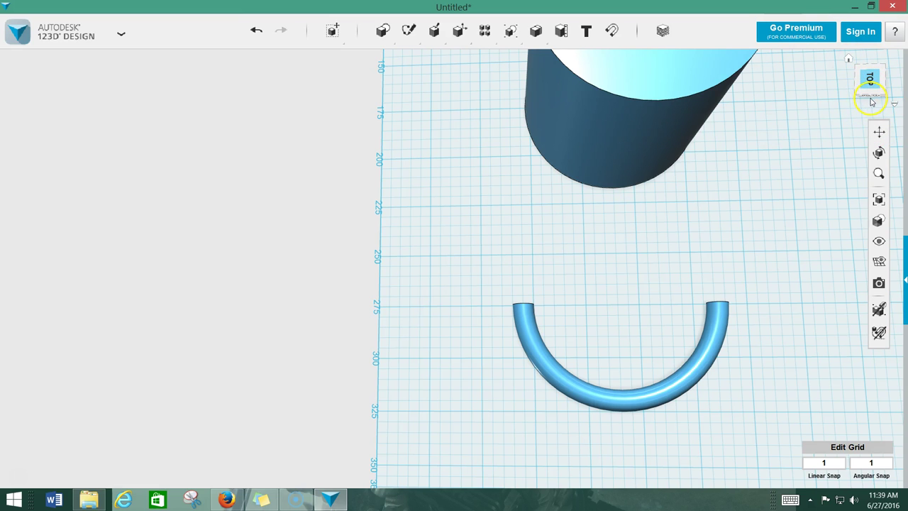
{"action": "left_click", "coordinate": [872, 100]}
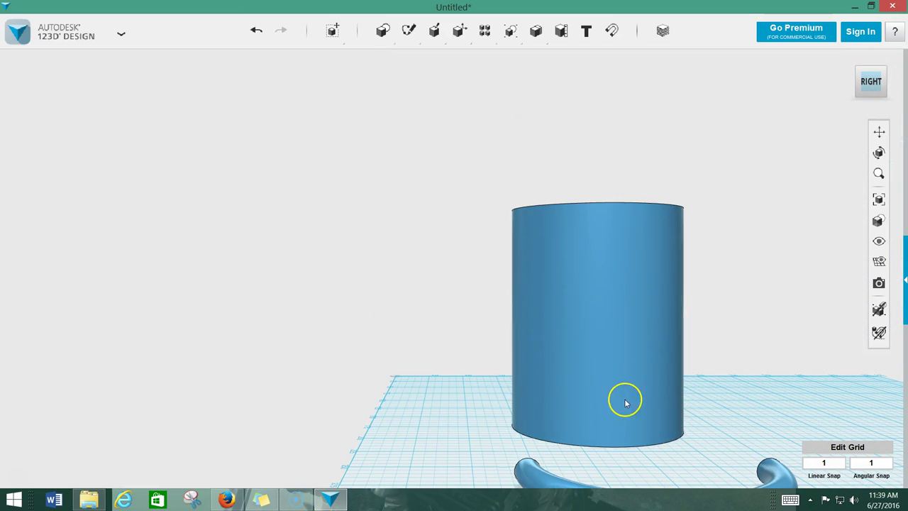
{"action": "right_click_drag", "start_coordinate": [675, 351], "coordinate": [745, 350]}
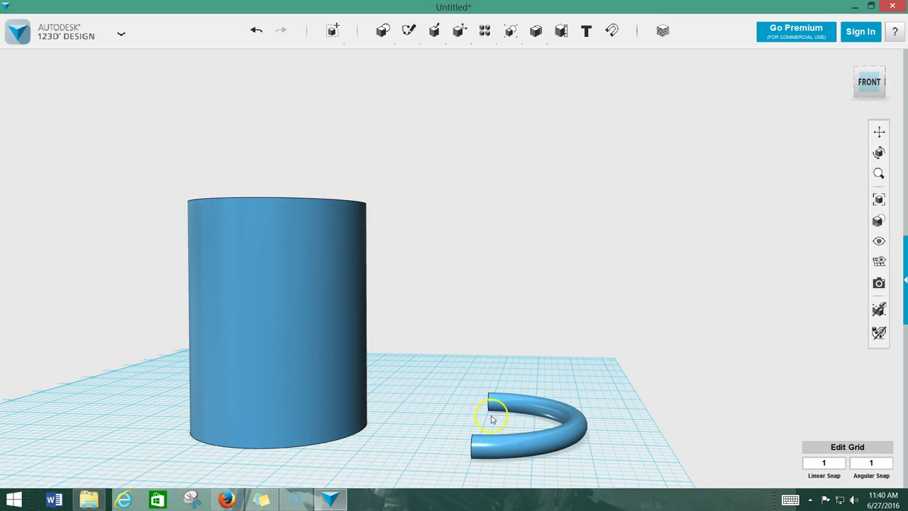
{"action": "left_click", "coordinate": [567, 435]}
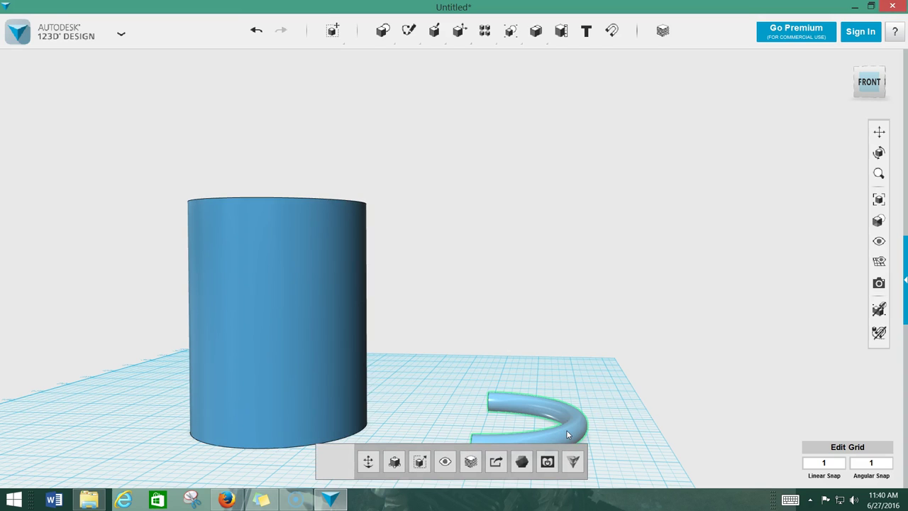
{"action": "left_click", "coordinate": [368, 463]}
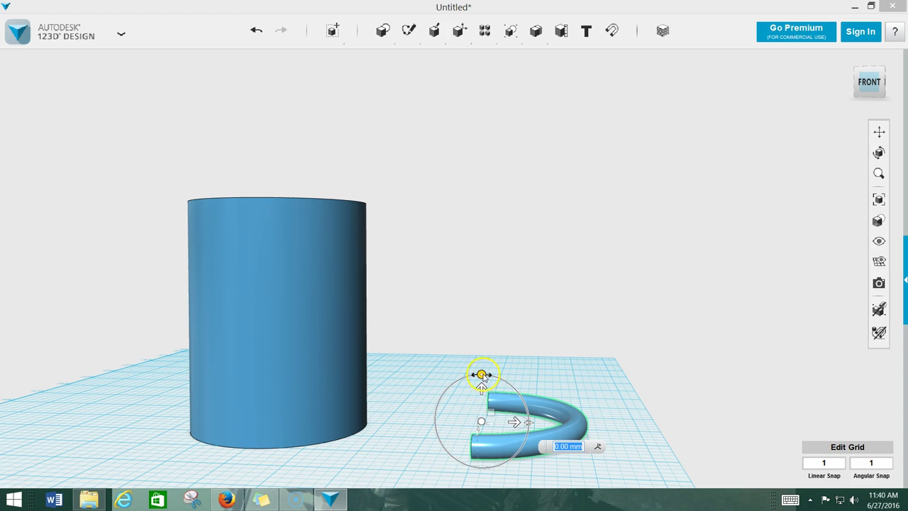
{"action": "mouse_move", "coordinate": [481, 374]}
{"action": "left_mouse_down"}
{"action": "mouse_move", "coordinate": [433, 369]}
{"action": "mouse_move", "coordinate": [499, 375]}
{"action": "mouse_move", "coordinate": [487, 369]}
{"action": "left_mouse_up"}
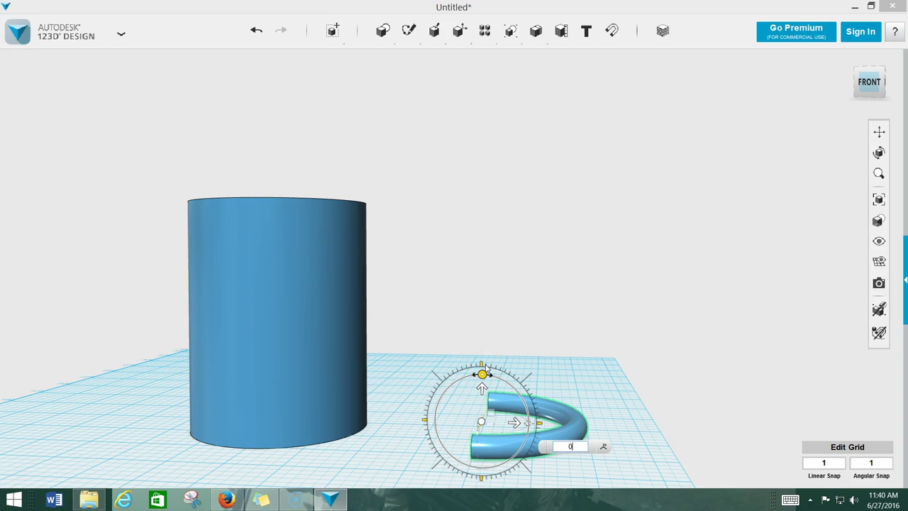
{"action": "left_click", "coordinate": [484, 367]}
{"action": "left_click", "coordinate": [515, 403]}
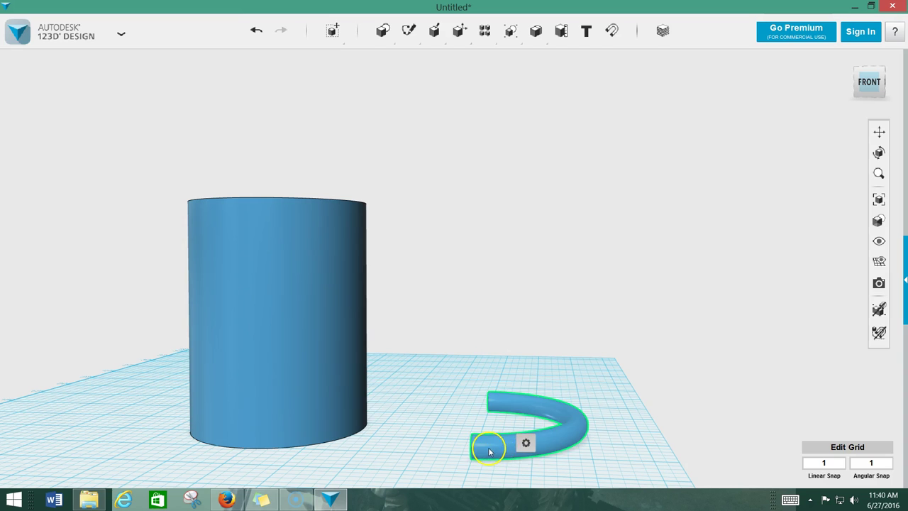
{"action": "left_click", "coordinate": [530, 443]}
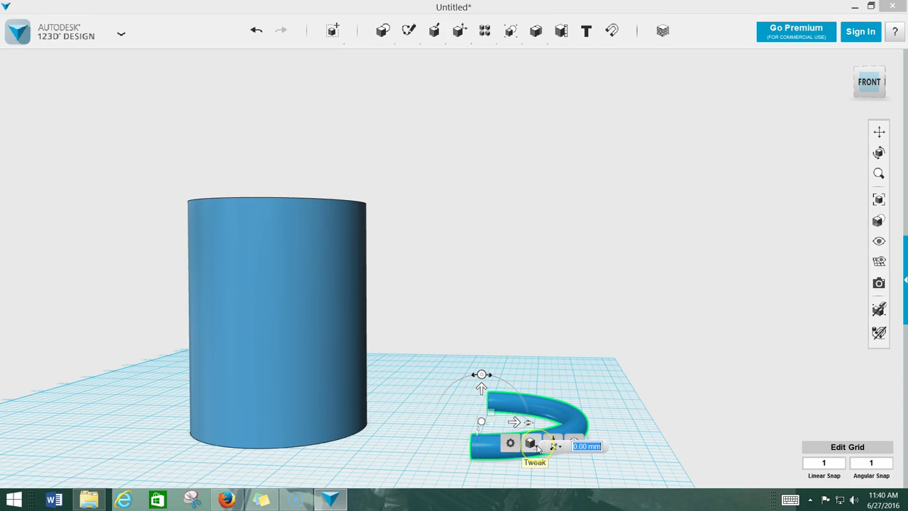
{"action": "left_click", "coordinate": [476, 414]}
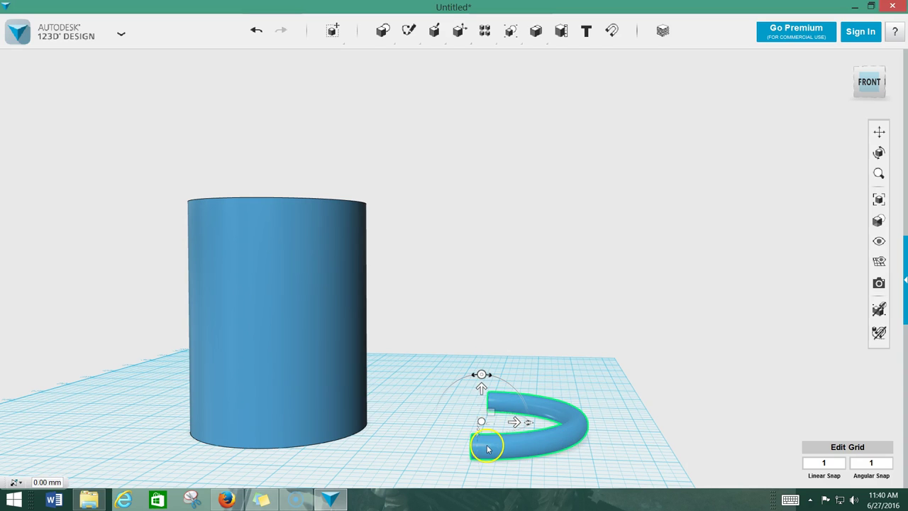
Step: Rotate the half torus by -90 degrees so it stands upright with both open ends facing the cylinder
{"action": "mouse_move", "coordinate": [380, 32]}
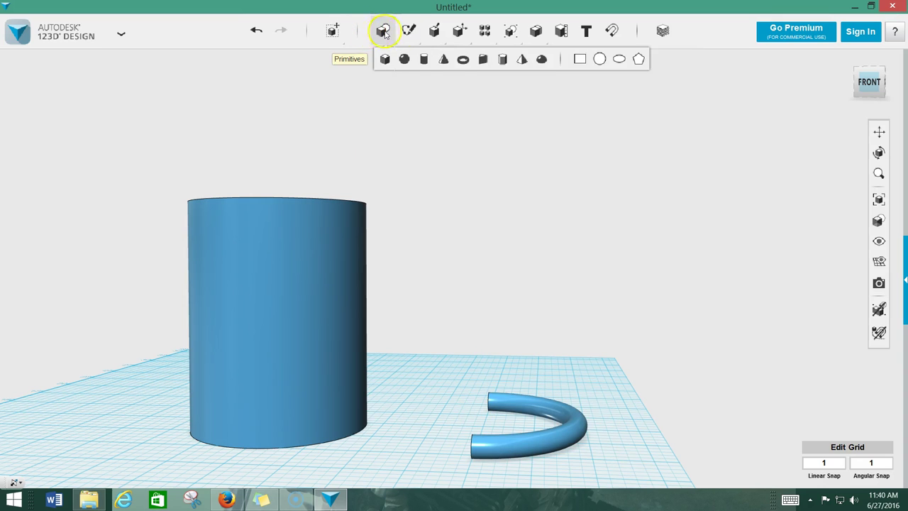
{"action": "mouse_move", "coordinate": [331, 29]}
{"action": "left_click", "coordinate": [334, 59]}
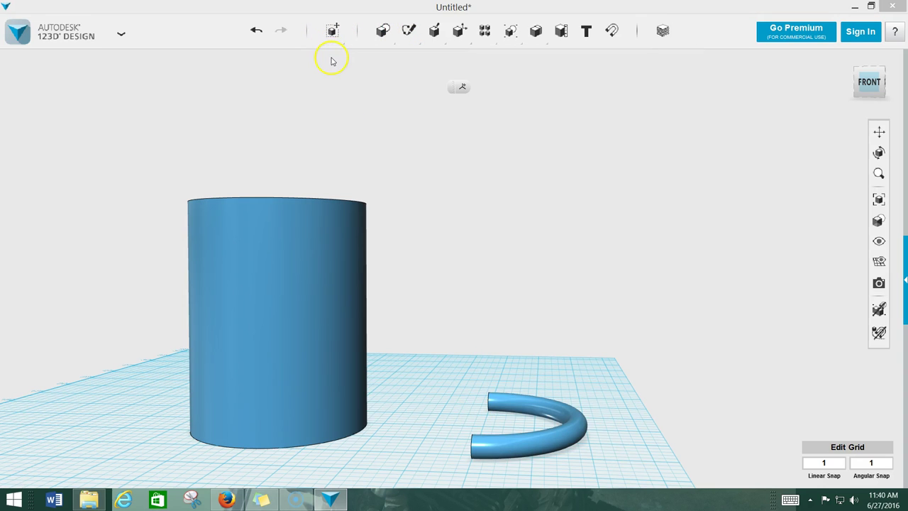
{"action": "left_click", "coordinate": [513, 448]}
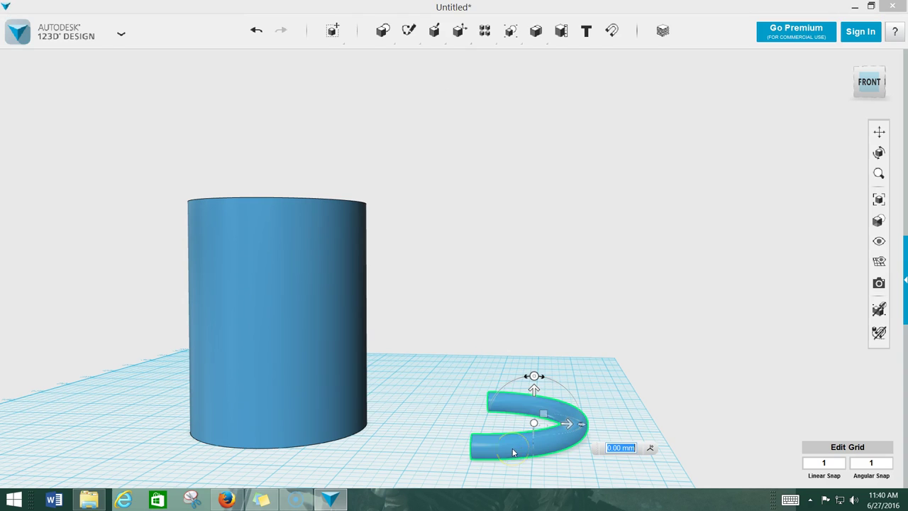
{"action": "mouse_move", "coordinate": [535, 377]}
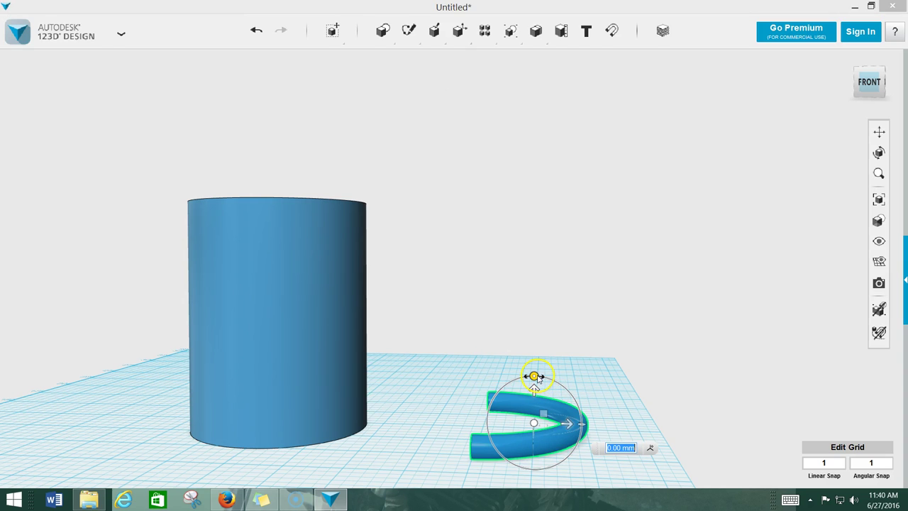
{"action": "left_click", "coordinate": [543, 413]}
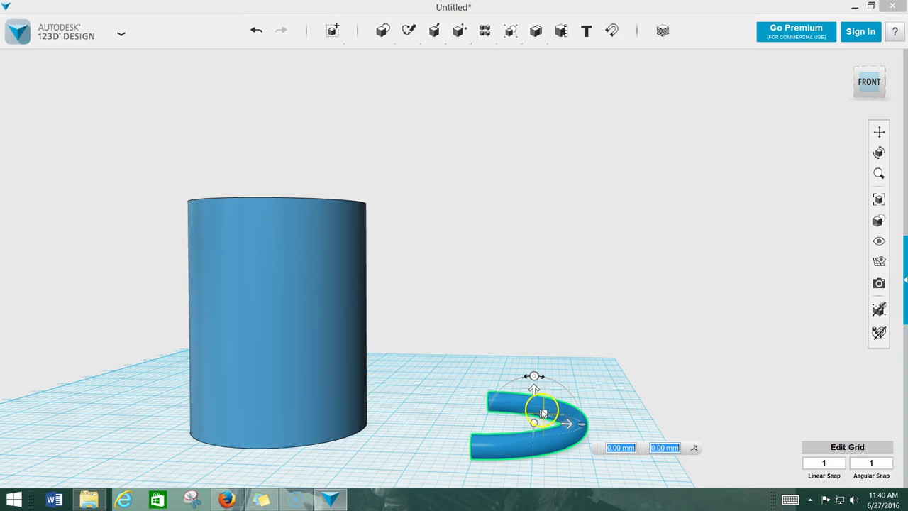
{"action": "right_click_drag", "start_coordinate": [560, 415], "coordinate": [501, 432]}
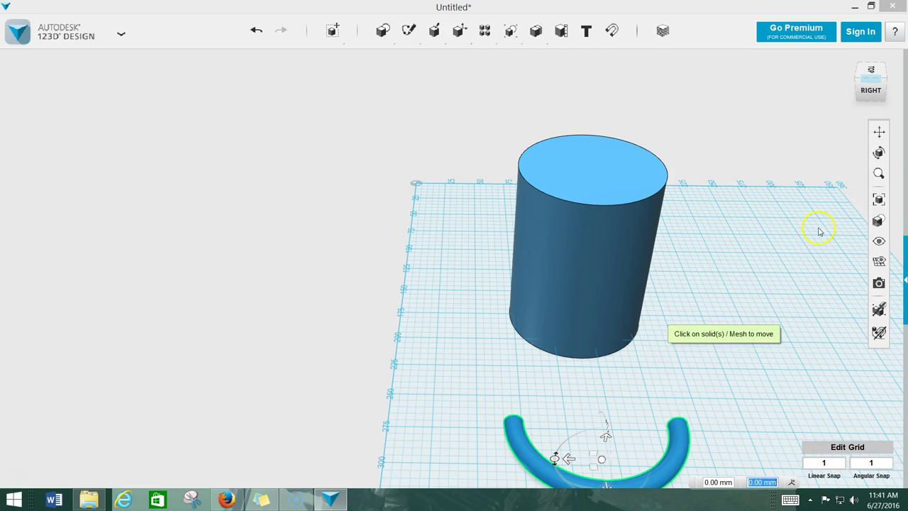
{"action": "left_click", "coordinate": [878, 162]}
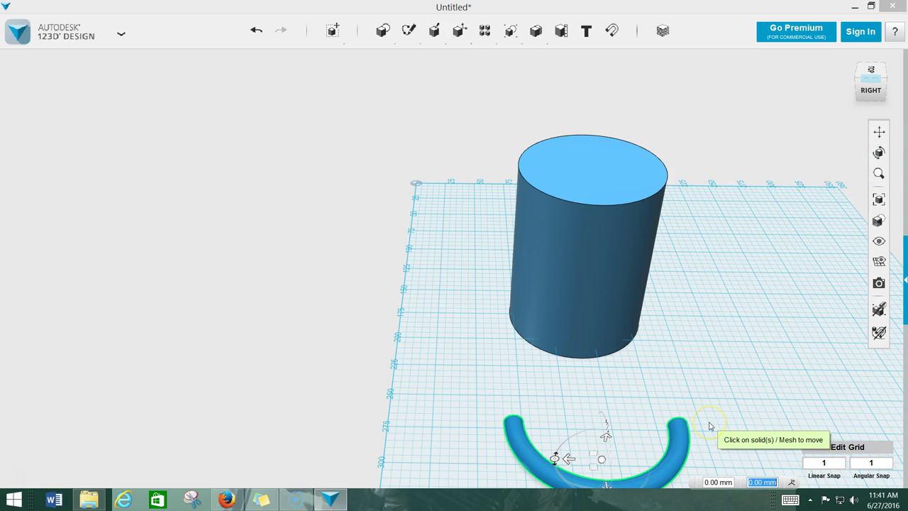
{"action": "middle_click_drag", "start_coordinate": [709, 419], "coordinate": [486, 324]}
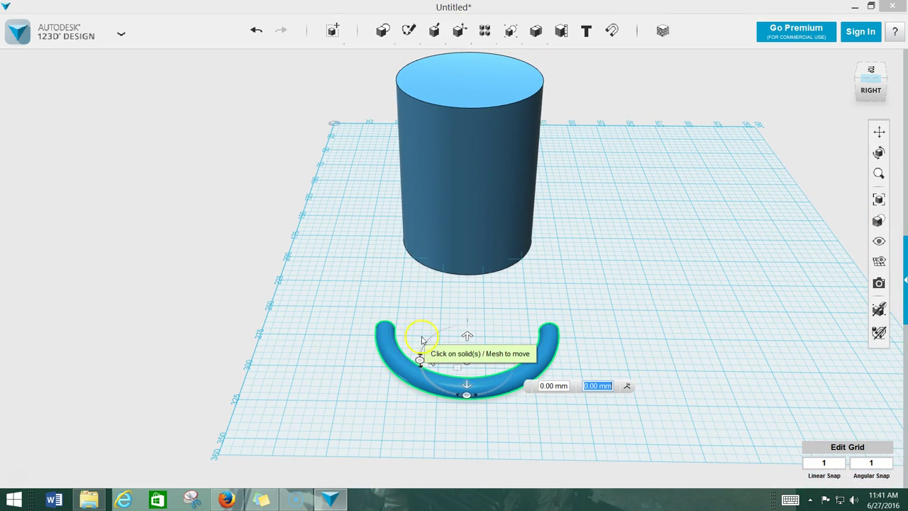
{"action": "left_click_drag", "start_coordinate": [421, 361], "coordinate": [469, 341]}
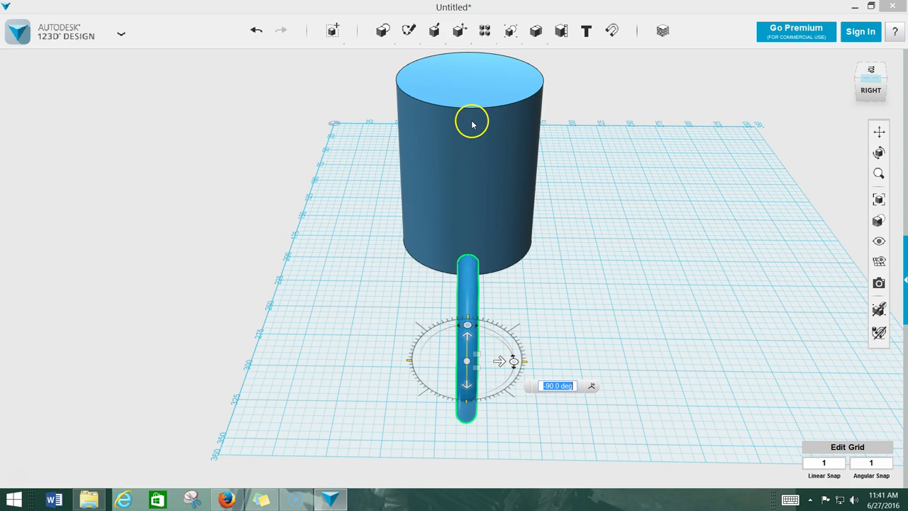
Step: Raise the half torus to the cylinder's mid-height and move it 61 mm toward the cylinder so both ends sink into its wall
{"action": "right_click_drag", "start_coordinate": [562, 215], "coordinate": [643, 187]}
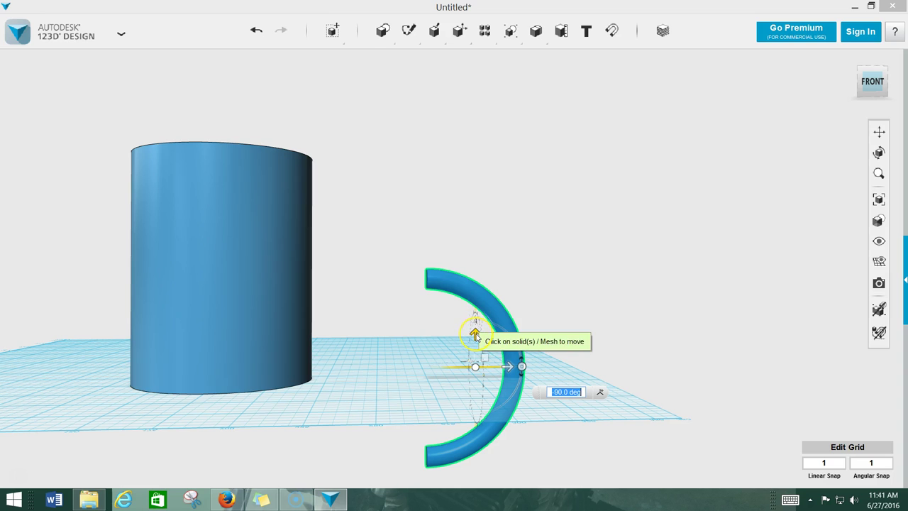
{"action": "left_click_drag", "start_coordinate": [474, 332], "coordinate": [478, 240]}
{"action": "left_click_drag", "start_coordinate": [512, 274], "coordinate": [447, 273]}
{"action": "left_click_drag", "start_coordinate": [414, 269], "coordinate": [394, 260]}
{"action": "mouse_move", "coordinate": [319, 274]}
{"action": "right_mouse_down"}
{"action": "mouse_move", "coordinate": [334, 269]}
{"action": "mouse_move", "coordinate": [307, 275]}
{"action": "right_mouse_up"}
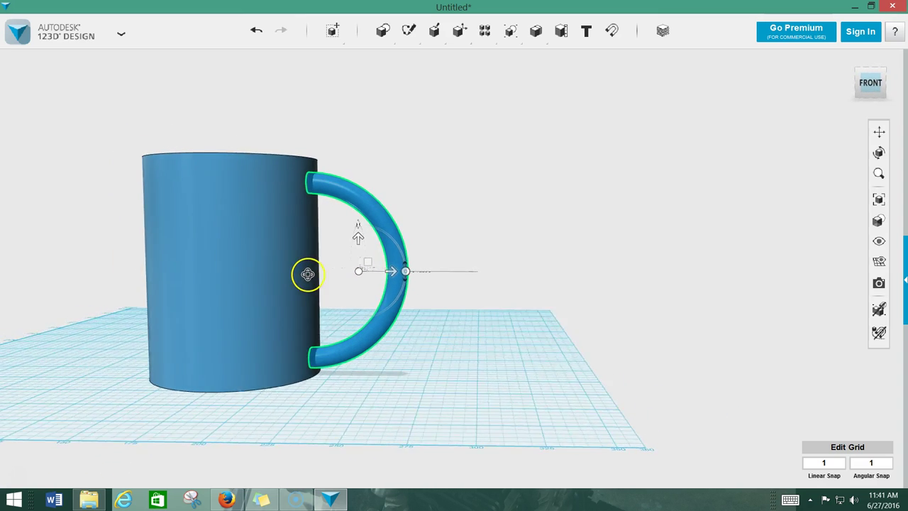
{"action": "scroll", "coordinate": [298, 305], "scroll_direction": "up", "scroll_amount": 5}
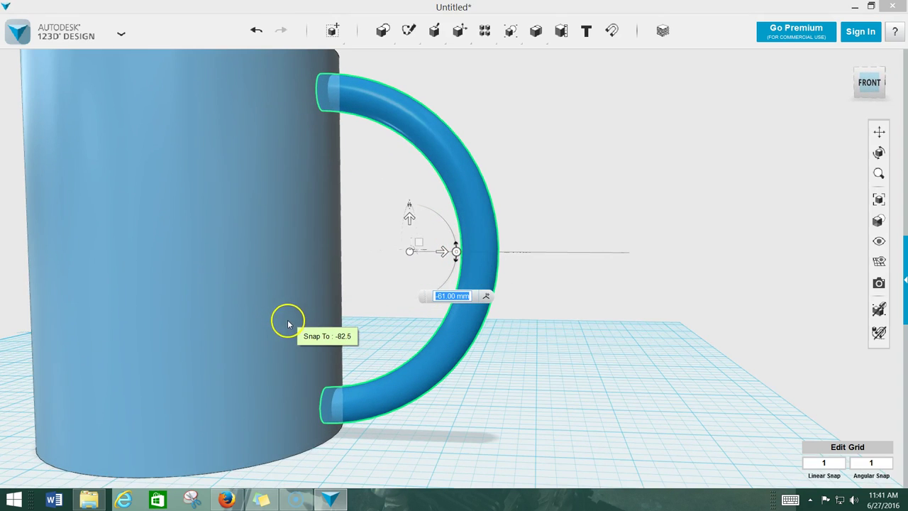
{"action": "scroll", "coordinate": [294, 318], "scroll_direction": "up", "scroll_amount": 3}
{"action": "right_click_drag", "start_coordinate": [330, 236], "coordinate": [831, 81]}
{"action": "left_click", "coordinate": [870, 78]}
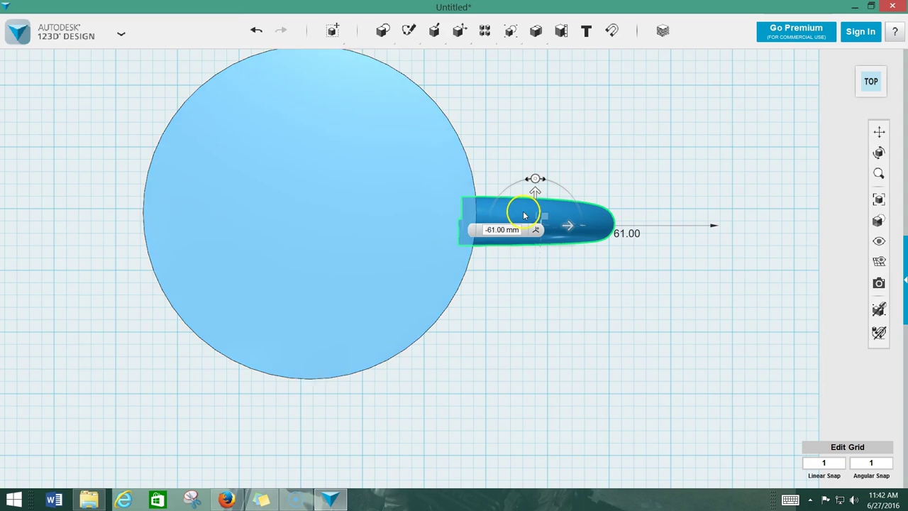
Step: Merge the handle and the cylinder into one solid, with the handle as target and the cylinder as source
{"action": "mouse_move", "coordinate": [382, 32]}
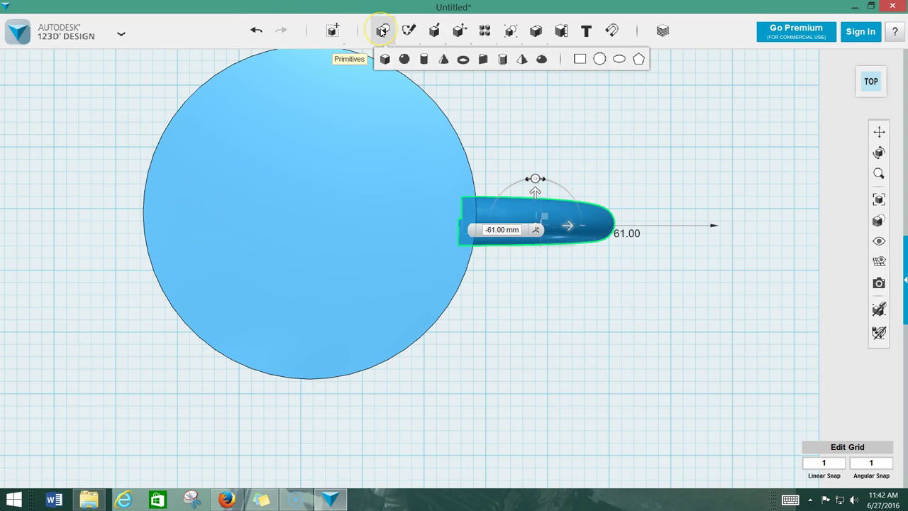
{"action": "left_click", "coordinate": [433, 32]}
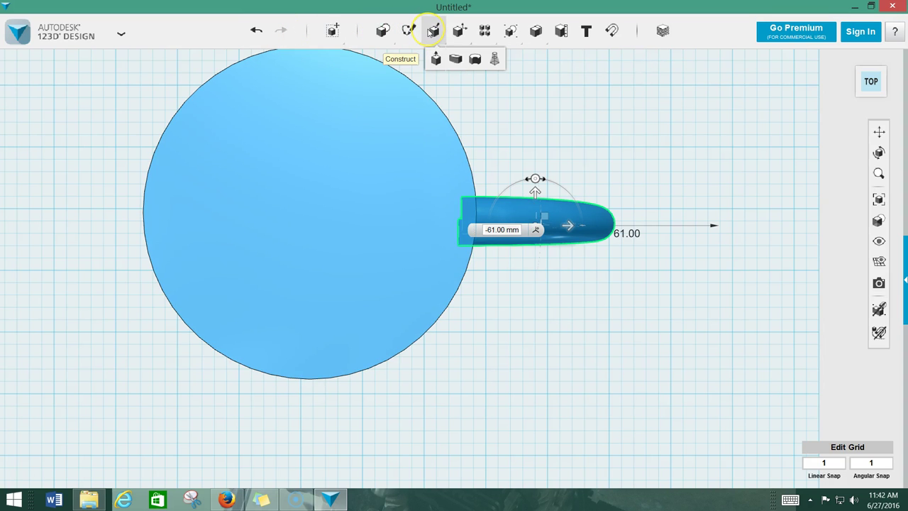
{"action": "left_click", "coordinate": [457, 30]}
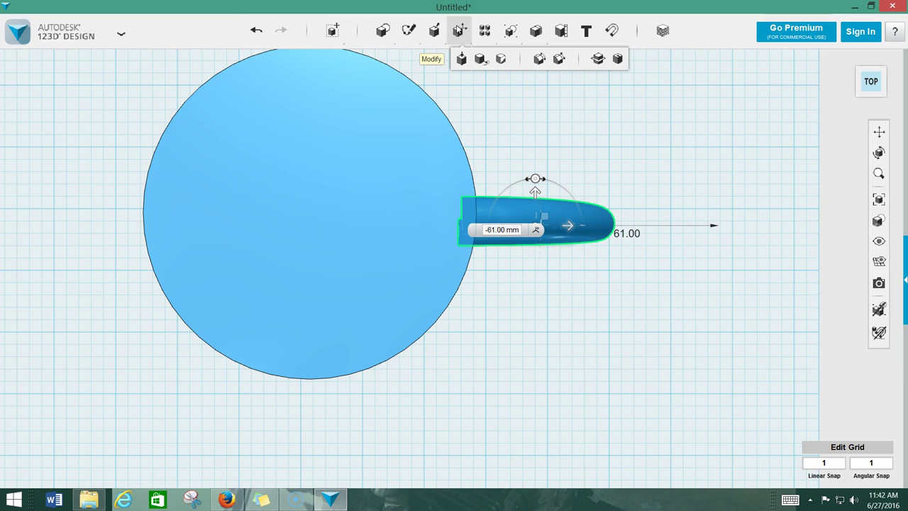
{"action": "left_click", "coordinate": [462, 60]}
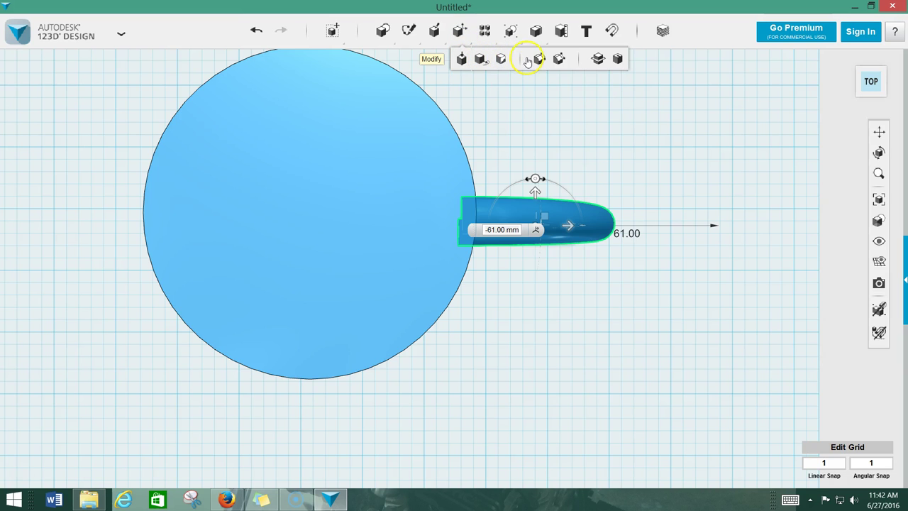
{"action": "mouse_move", "coordinate": [536, 31]}
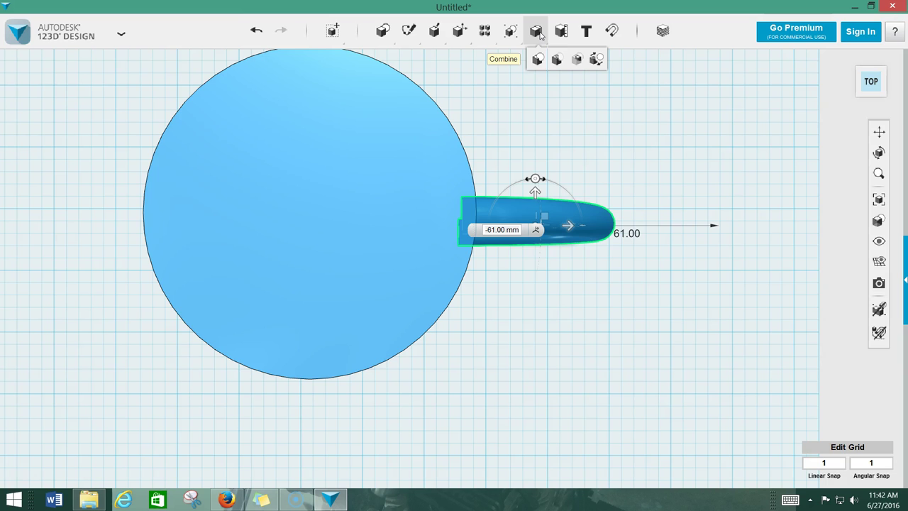
{"action": "left_click", "coordinate": [537, 62]}
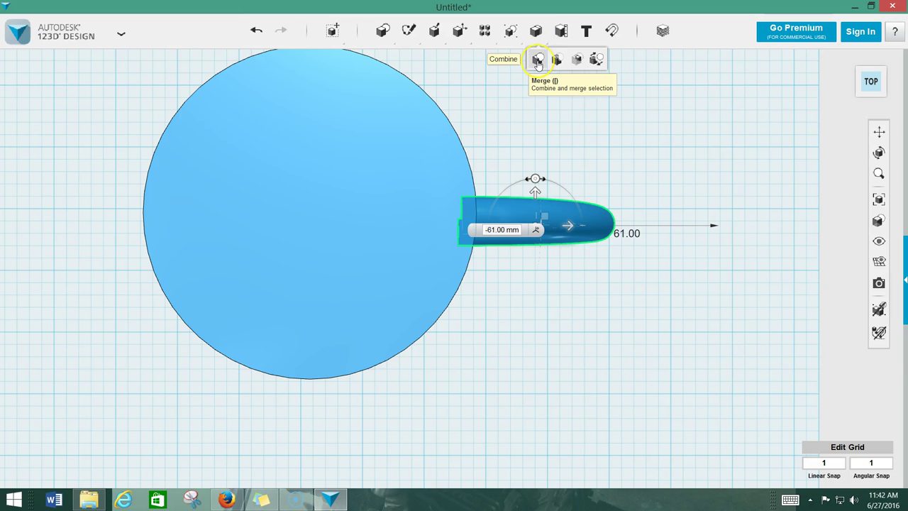
{"action": "left_click", "coordinate": [537, 63]}
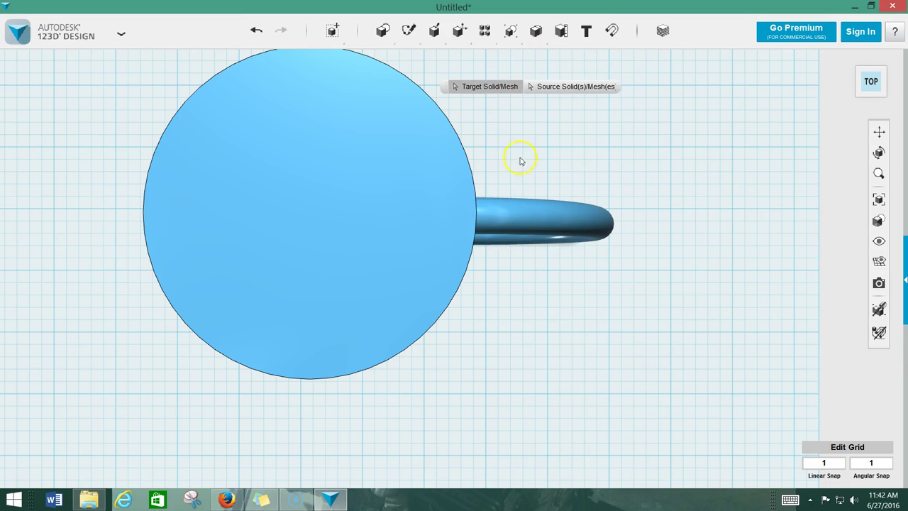
{"action": "left_click", "coordinate": [508, 217]}
{"action": "left_click", "coordinate": [321, 215]}
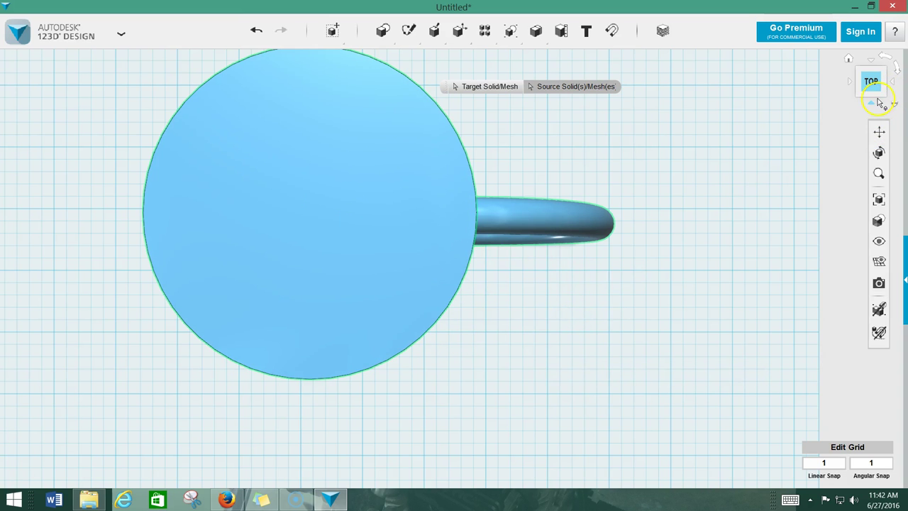
{"action": "left_click", "coordinate": [872, 103]}
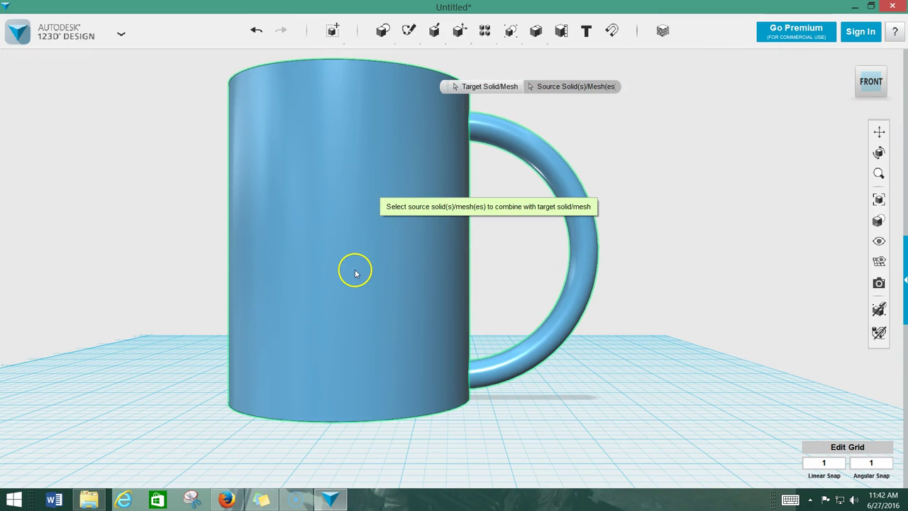
Step: Move the merged mug 9 mm horizontally toward its handle side
{"action": "mouse_move", "coordinate": [328, 30]}
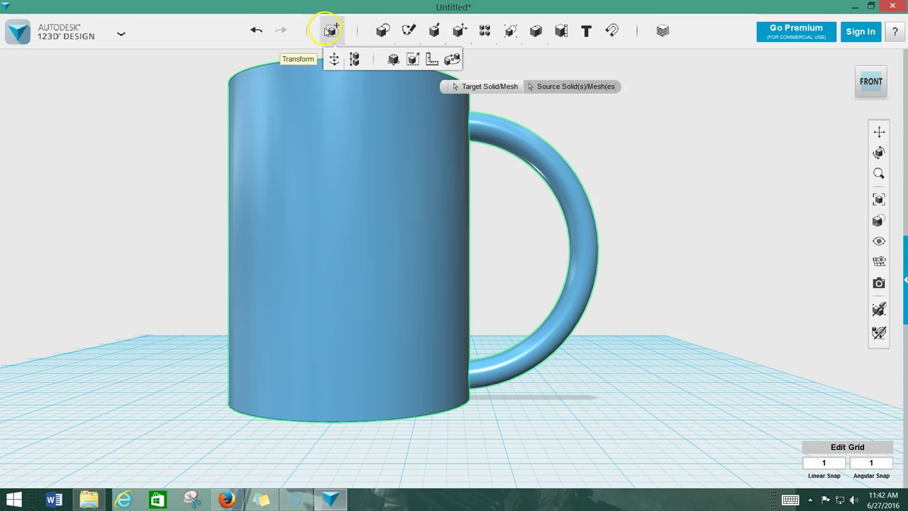
{"action": "left_click", "coordinate": [334, 59]}
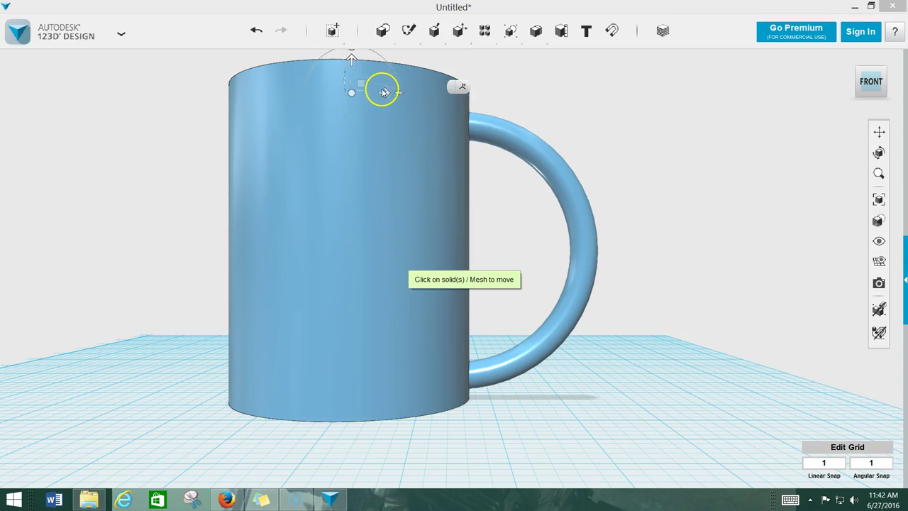
{"action": "left_click_drag", "start_coordinate": [385, 94], "coordinate": [489, 130]}
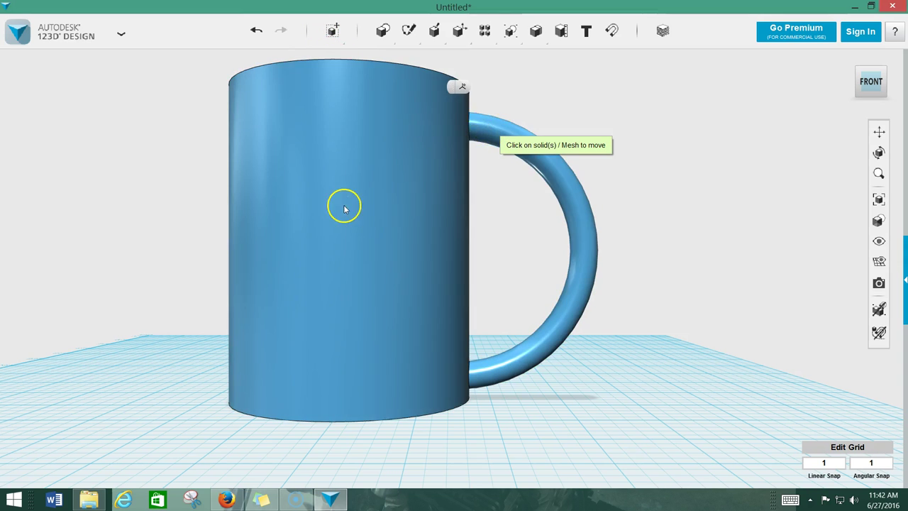
{"action": "left_click", "coordinate": [358, 90]}
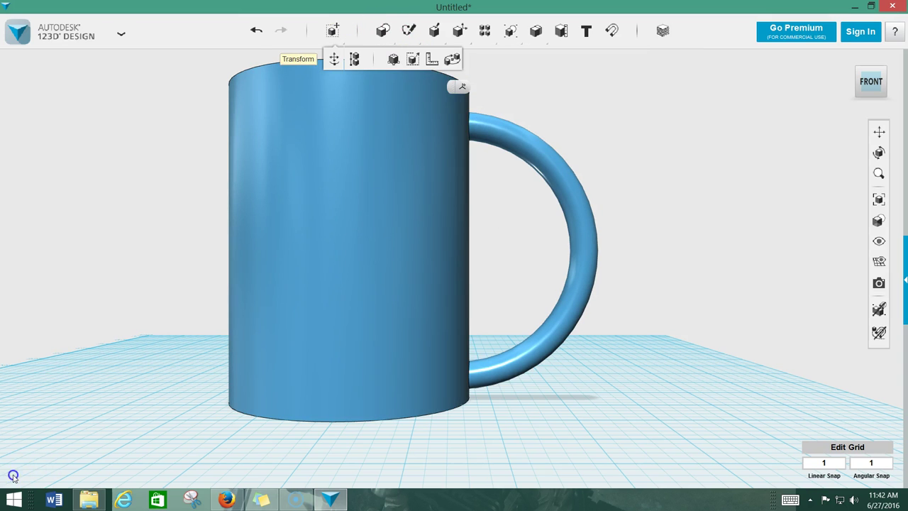
{"action": "left_click", "coordinate": [452, 246]}
{"action": "mouse_move", "coordinate": [480, 246]}
{"action": "left_mouse_down"}
{"action": "mouse_move", "coordinate": [301, 256]}
{"action": "mouse_move", "coordinate": [521, 253]}
{"action": "mouse_move", "coordinate": [430, 249]}
{"action": "mouse_move", "coordinate": [488, 255]}
{"action": "mouse_move", "coordinate": [472, 260]}
{"action": "left_mouse_up"}
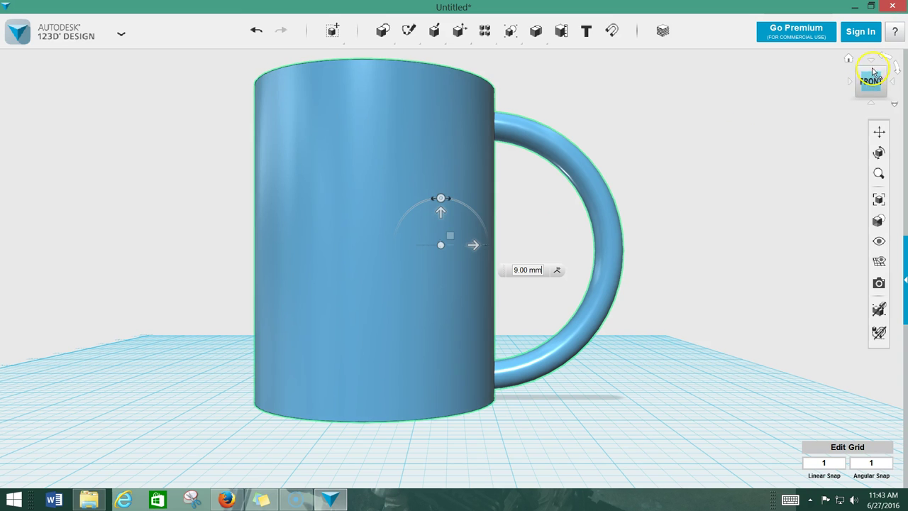
Step: Sketch a circle with a diameter of 80 mm on the mug's top face, starting near its center
{"action": "left_click", "coordinate": [871, 68]}
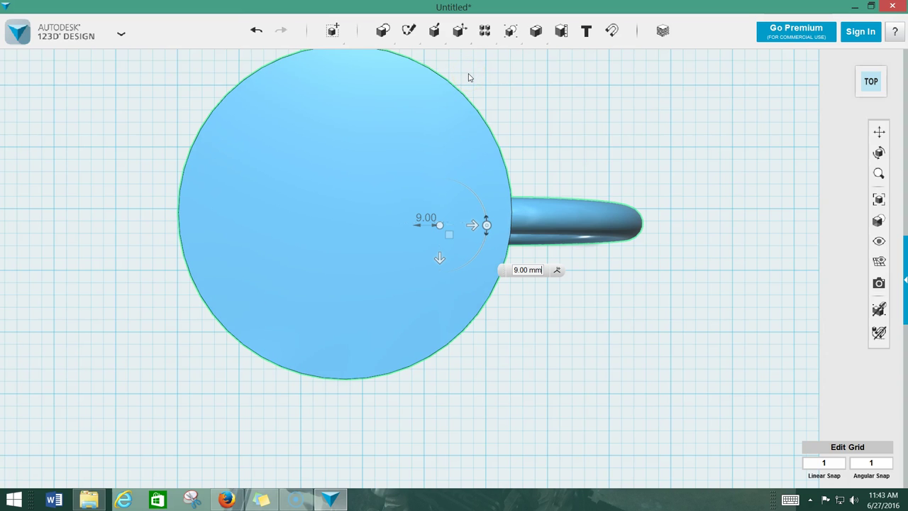
{"action": "mouse_move", "coordinate": [386, 36]}
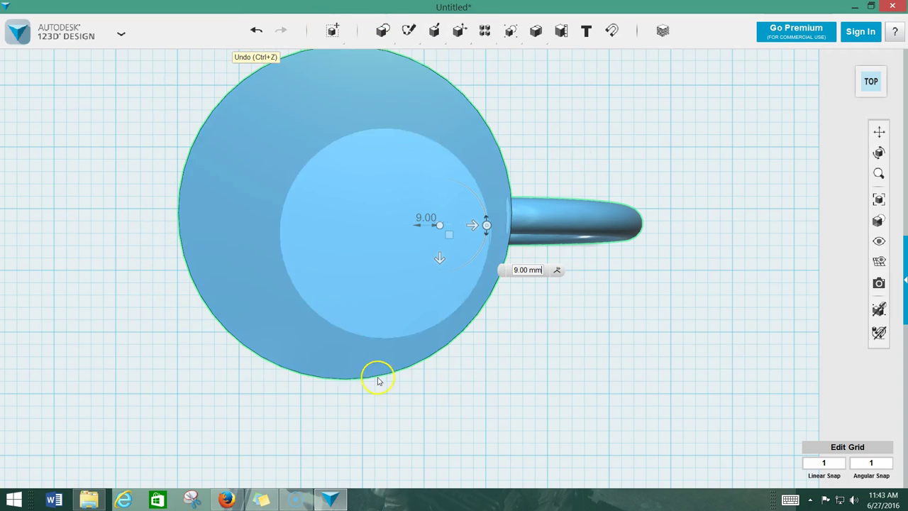
{"action": "left_click", "coordinate": [539, 251]}
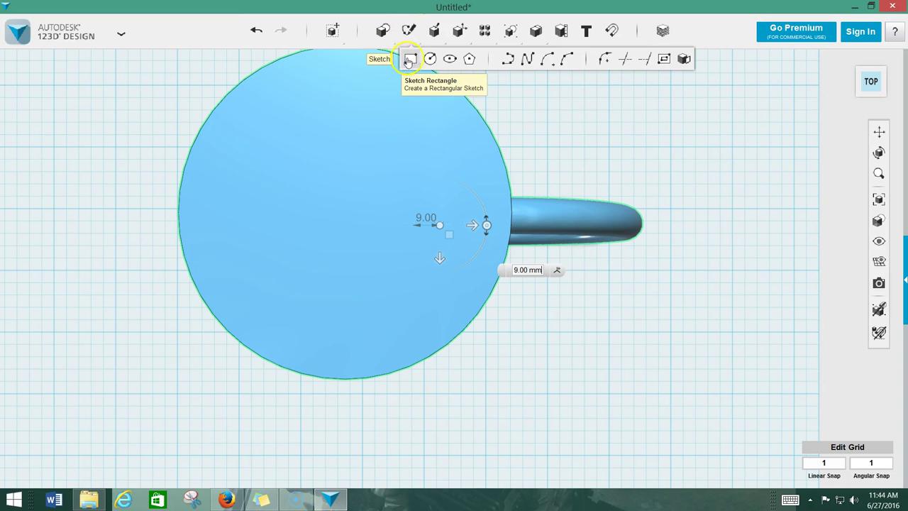
{"action": "left_click", "coordinate": [437, 65]}
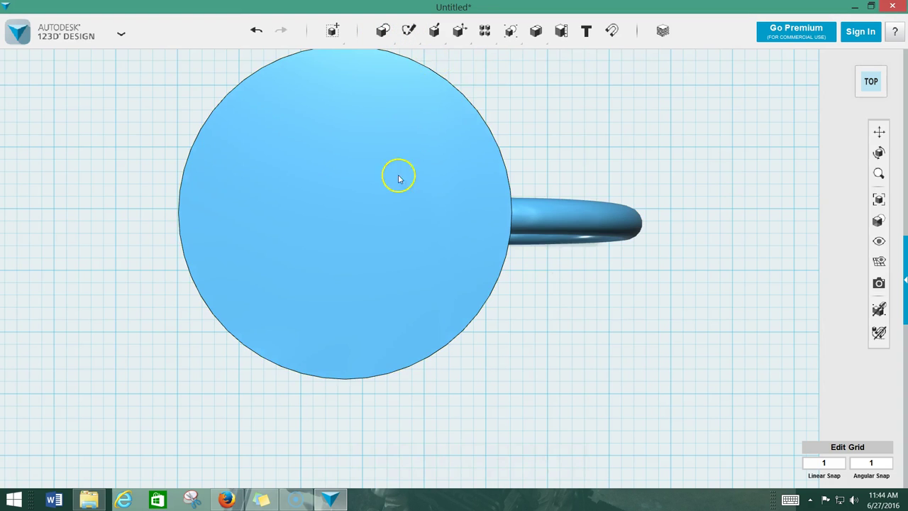
{"action": "left_click", "coordinate": [347, 215]}
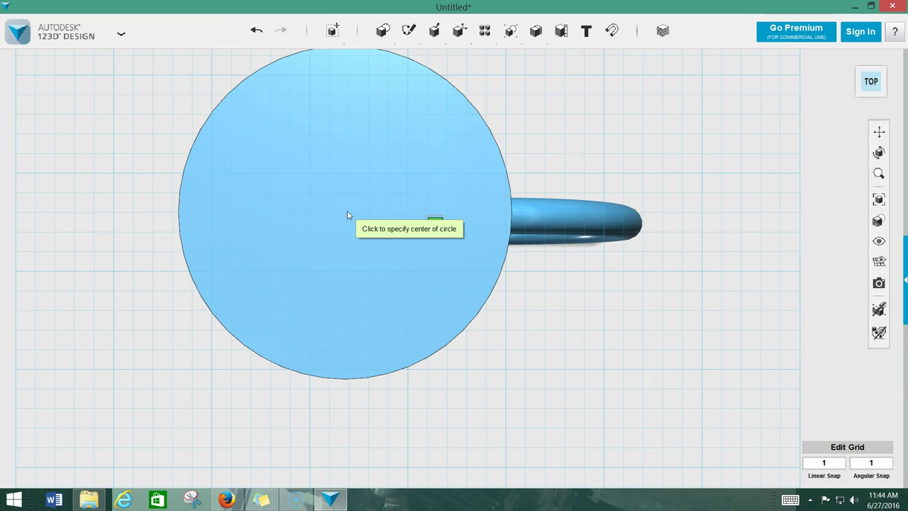
{"action": "left_click", "coordinate": [347, 205]}
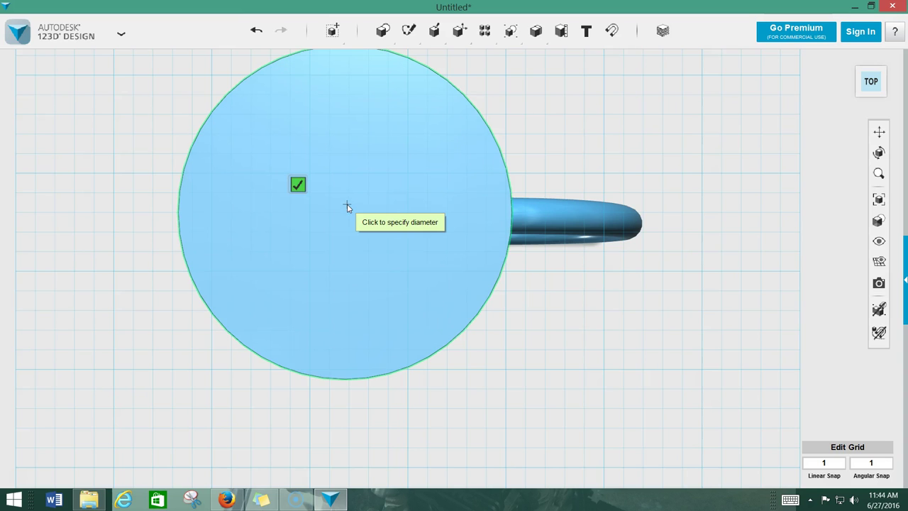
{"action": "left_click", "coordinate": [389, 205]}
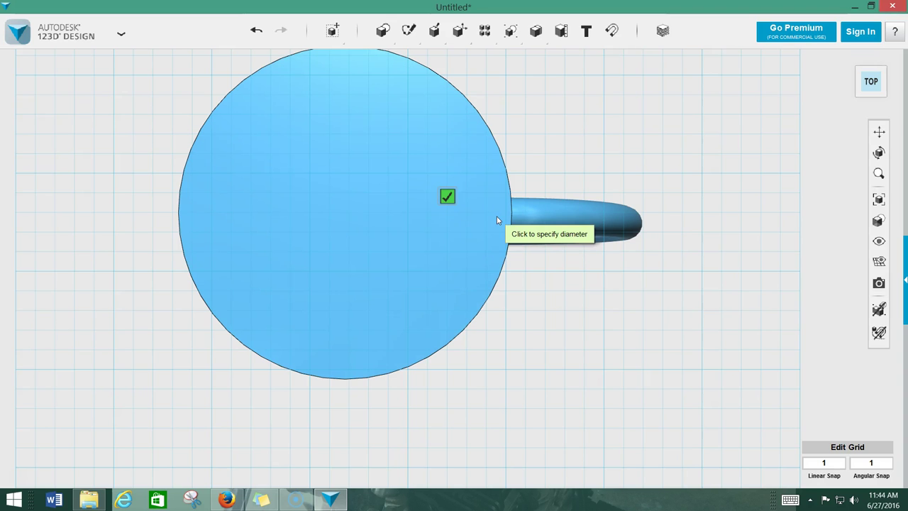
{"action": "left_click", "coordinate": [478, 212]}
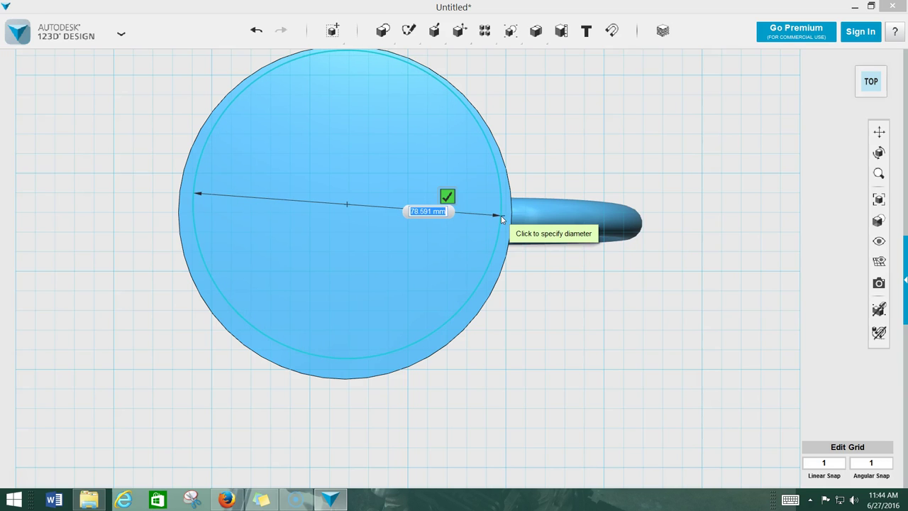
{"action": "left_click", "coordinate": [505, 217]}
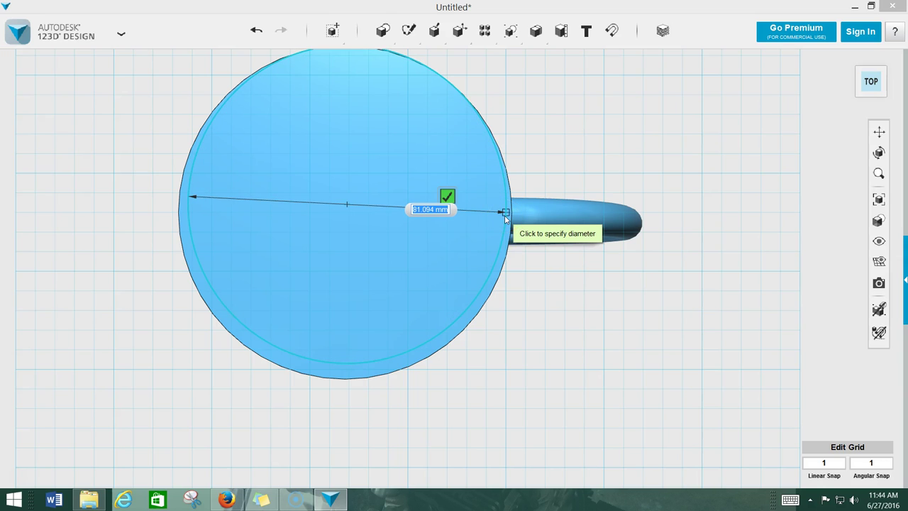
{"action": "type", "text": "80"}
{"action": "key", "text": "Tab"}
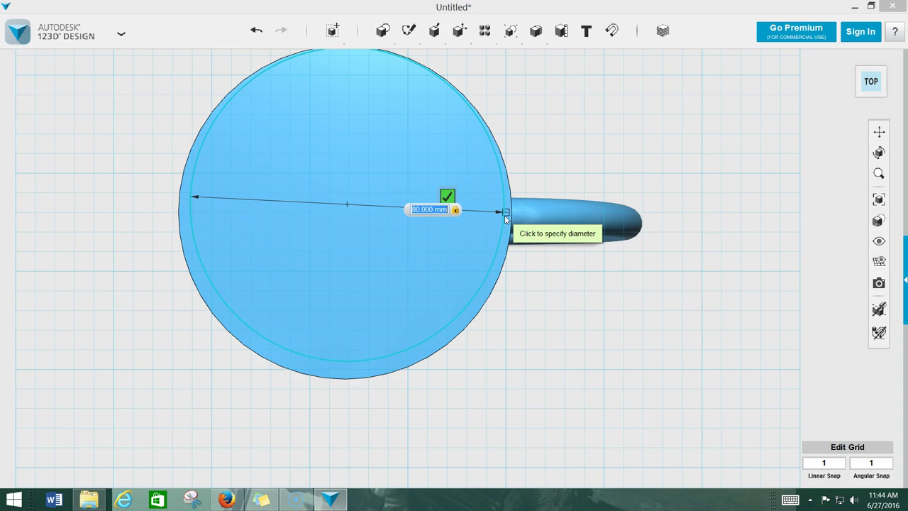
{"action": "key", "text": "Return"}
{"action": "left_click", "coordinate": [385, 168]}
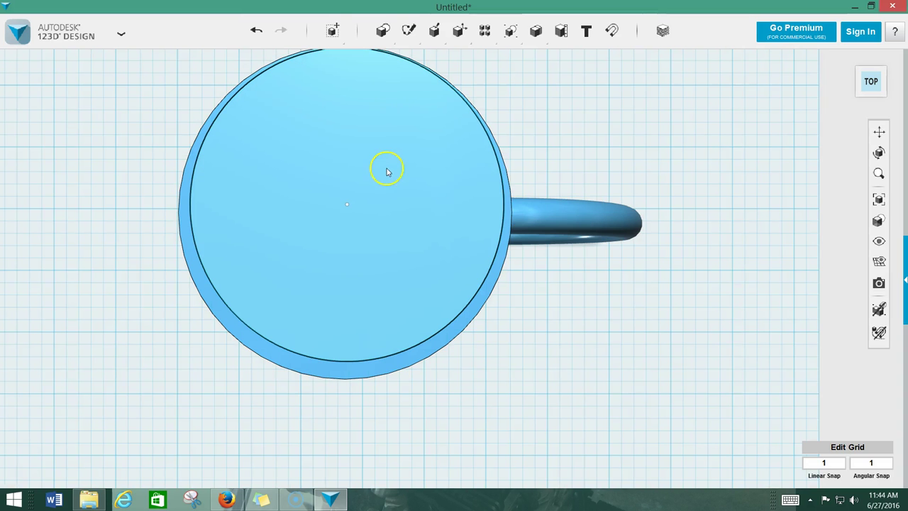
Step: Move the sketched circle's center point to the middle of the top face so the rim around it is even
{"action": "left_click", "coordinate": [346, 208]}
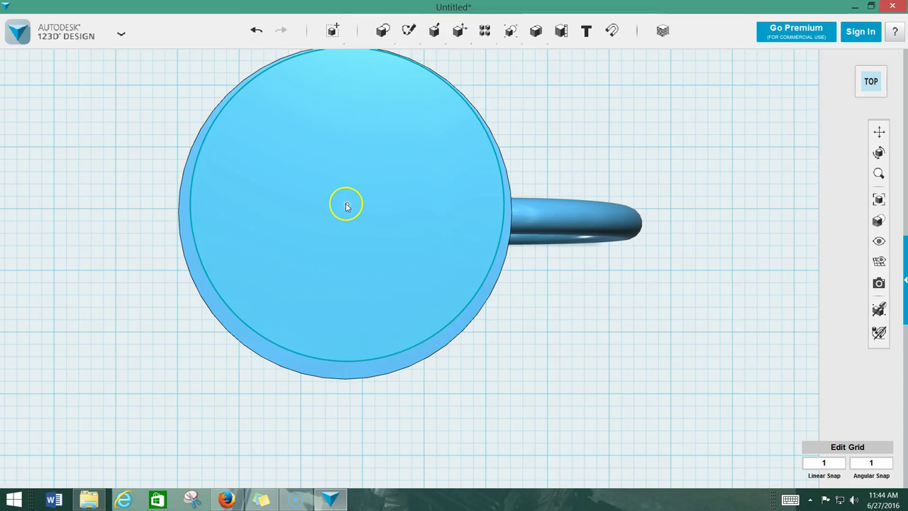
{"action": "left_click_drag", "start_coordinate": [346, 207], "coordinate": [345, 210]}
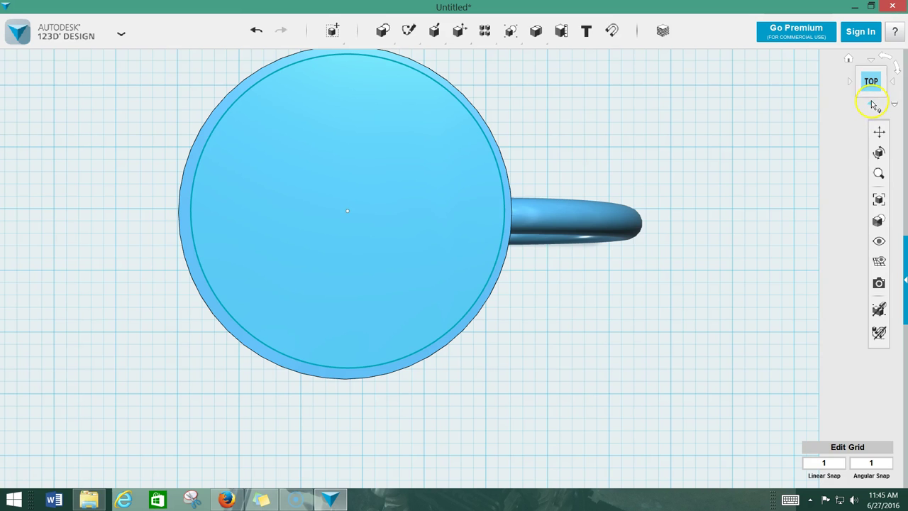
Step: Extrude the circle 104 mm down into the mug body to hollow it out above a solid base
{"action": "left_click", "coordinate": [873, 105]}
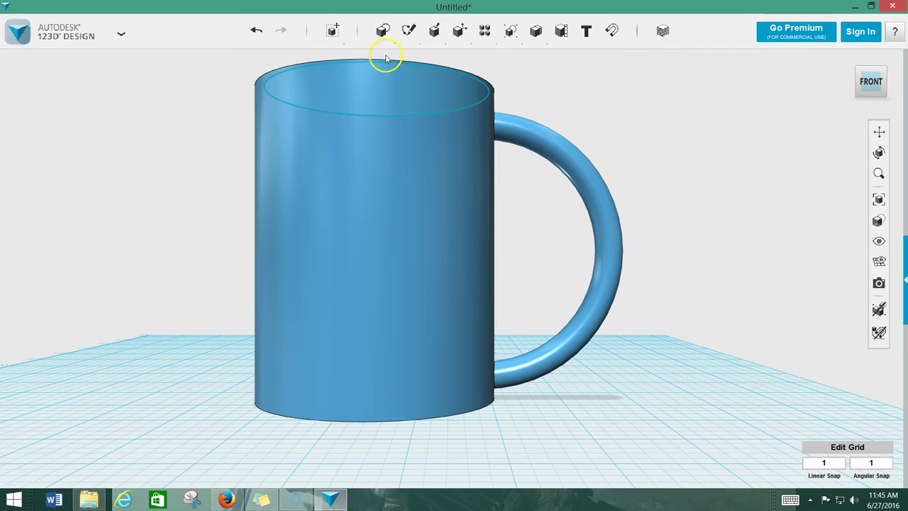
{"action": "mouse_move", "coordinate": [385, 39]}
{"action": "mouse_move", "coordinate": [442, 37]}
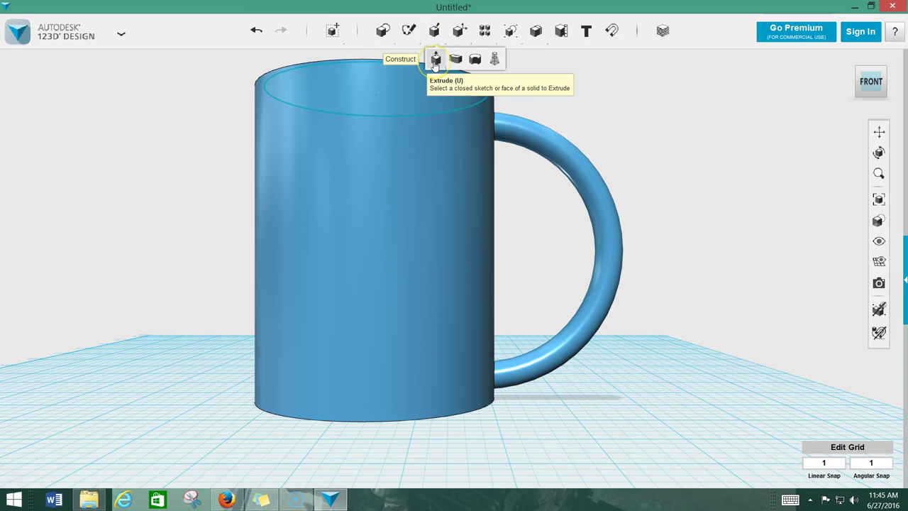
{"action": "left_click", "coordinate": [436, 59]}
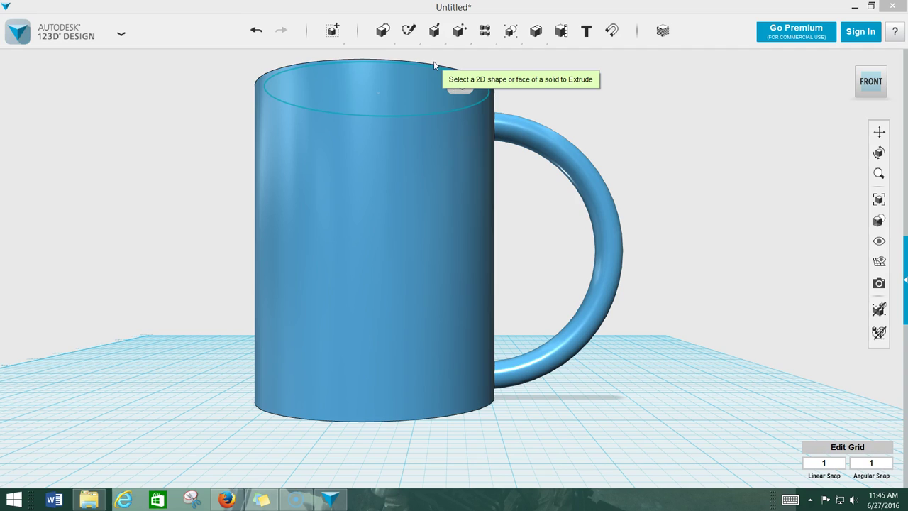
{"action": "left_click", "coordinate": [416, 90]}
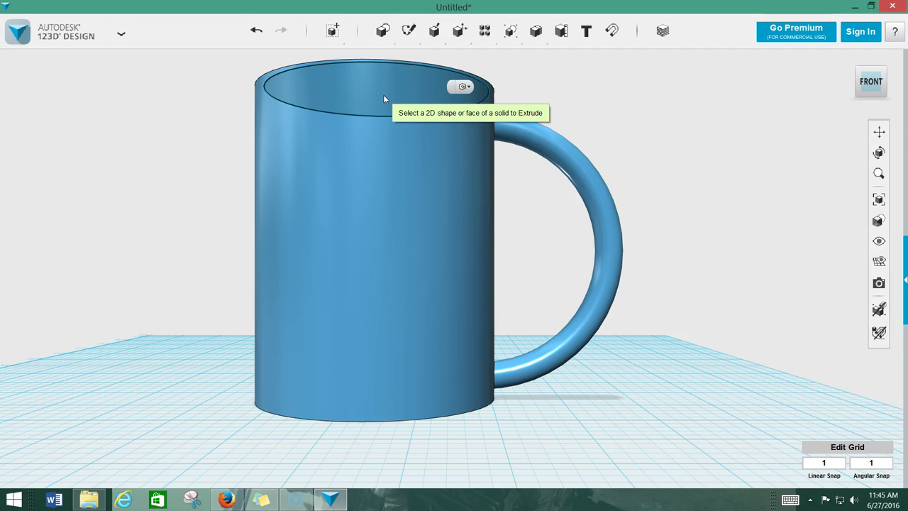
{"action": "left_click", "coordinate": [384, 99]}
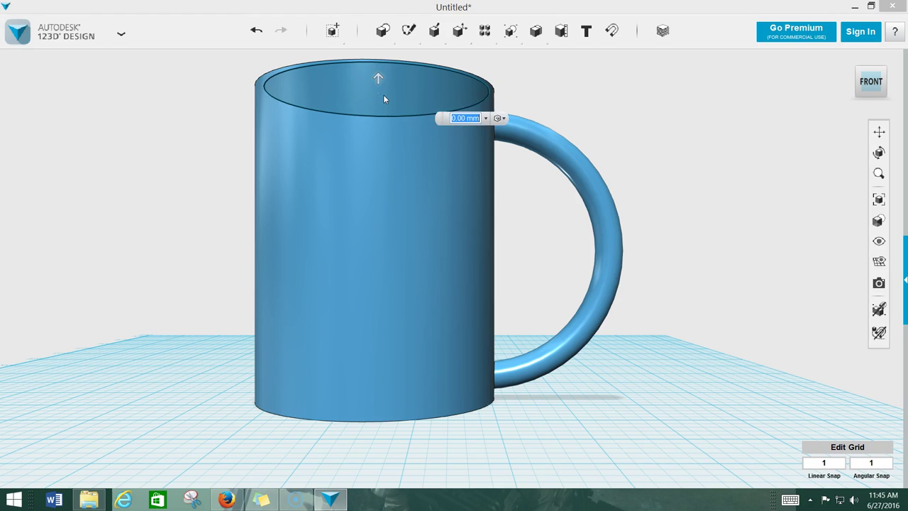
{"action": "left_click_drag", "start_coordinate": [379, 82], "coordinate": [383, 372]}
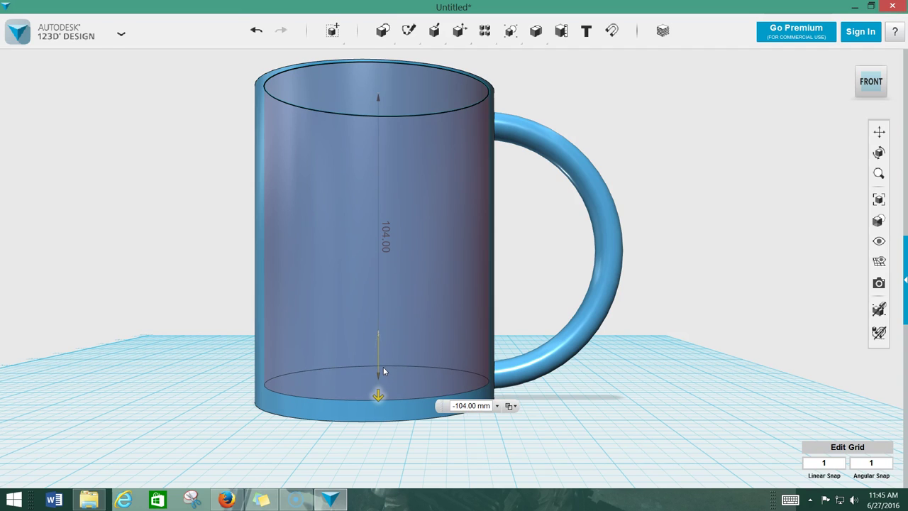
{"action": "left_click_drag", "start_coordinate": [383, 371], "coordinate": [380, 371]}
{"action": "left_click", "coordinate": [454, 241]}
{"action": "left_click", "coordinate": [441, 255]}
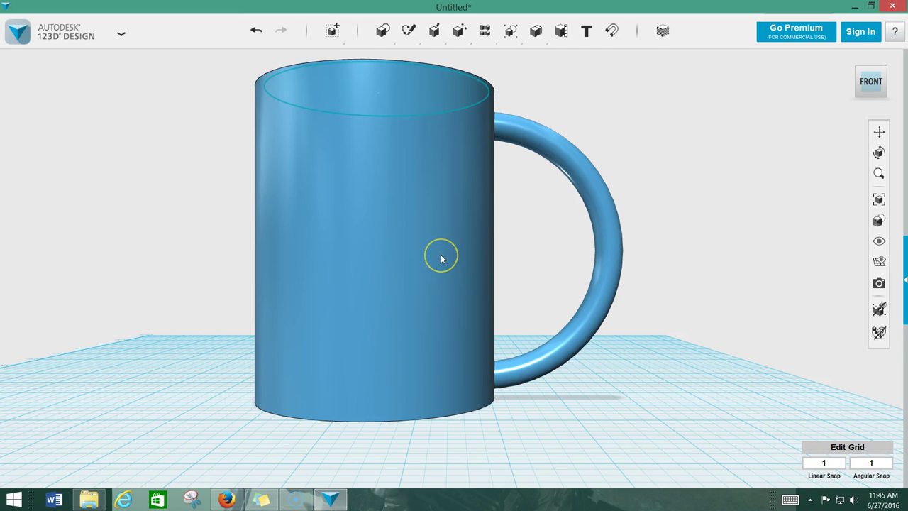
{"action": "left_click", "coordinate": [873, 66]}
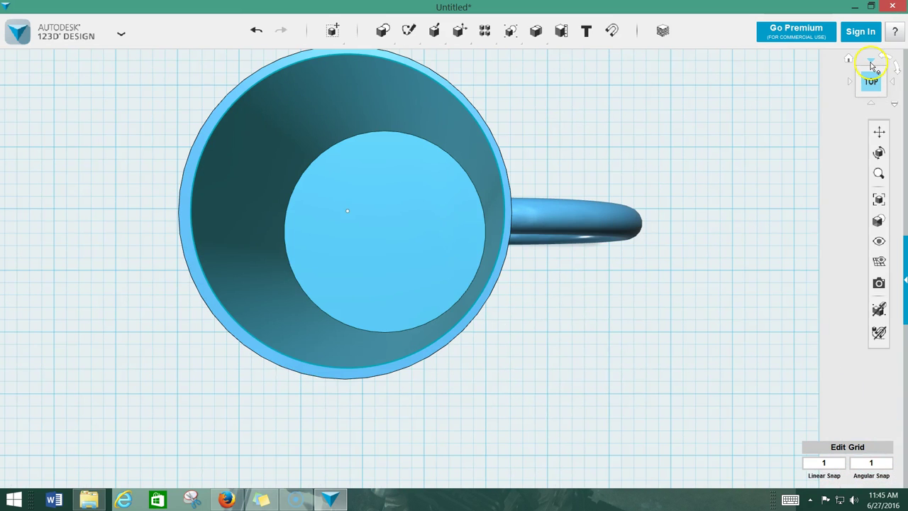
{"action": "right_click_drag", "start_coordinate": [681, 110], "coordinate": [634, 135]}
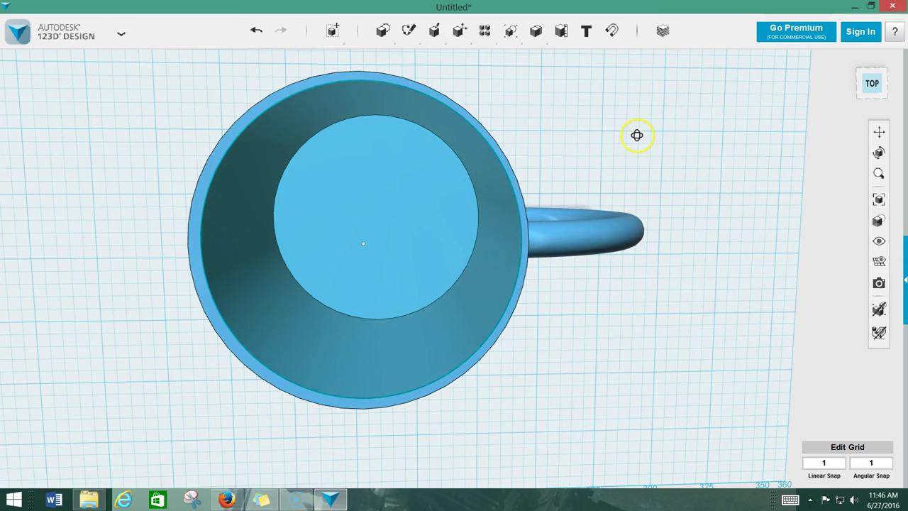
{"action": "right_click_drag", "start_coordinate": [537, 260], "coordinate": [551, 142]}
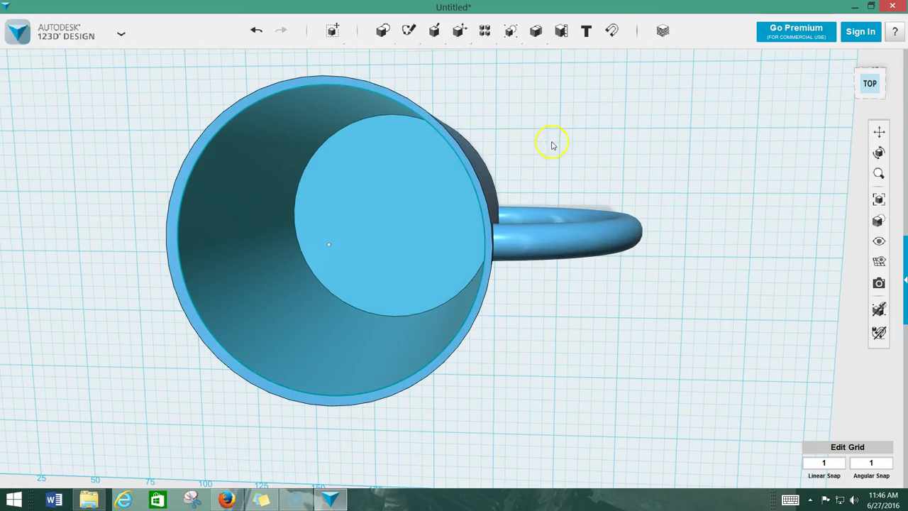
{"action": "right_click_drag", "start_coordinate": [456, 166], "coordinate": [487, 146]}
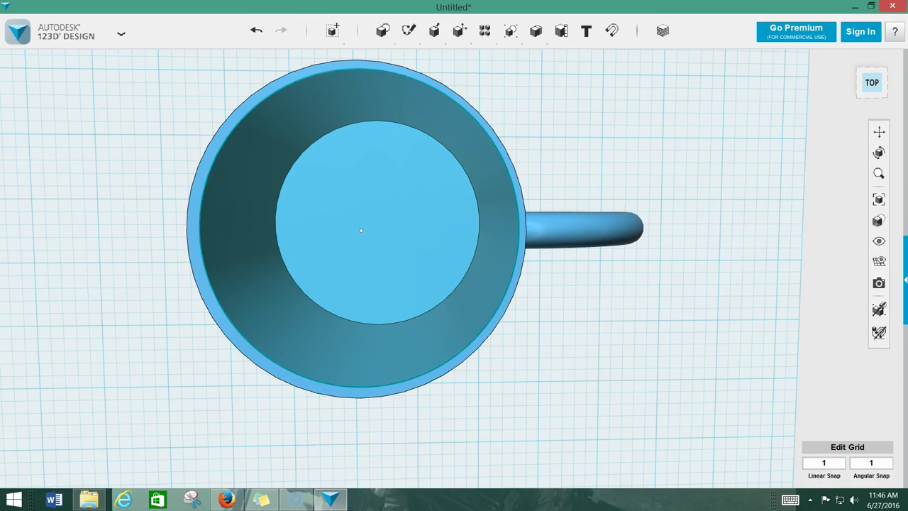
Step: Export the mug as an STL file with Fine mesh tessellation, named Mug 2, in the Advanced Manufacturing folder
{"action": "left_click", "coordinate": [6, 6]}
{"action": "left_click", "coordinate": [35, 48]}
{"action": "left_click", "coordinate": [121, 35]}
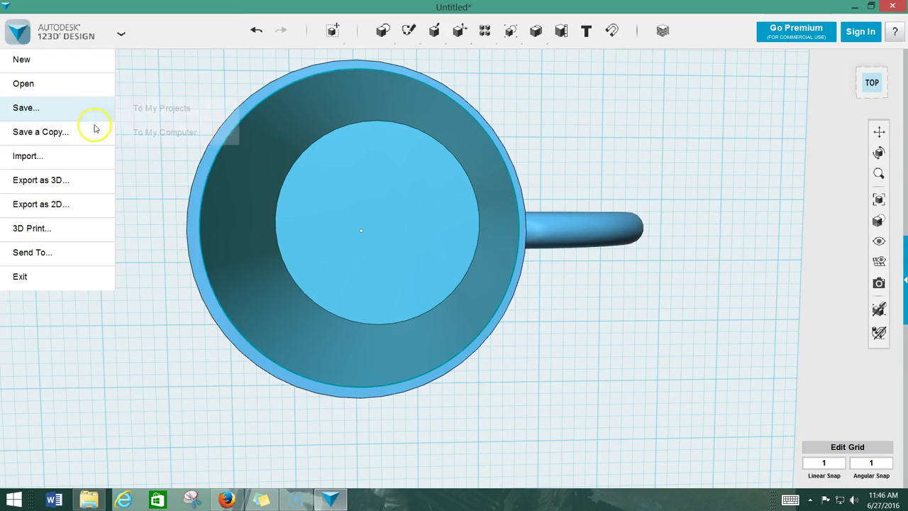
{"action": "mouse_move", "coordinate": [66, 182]}
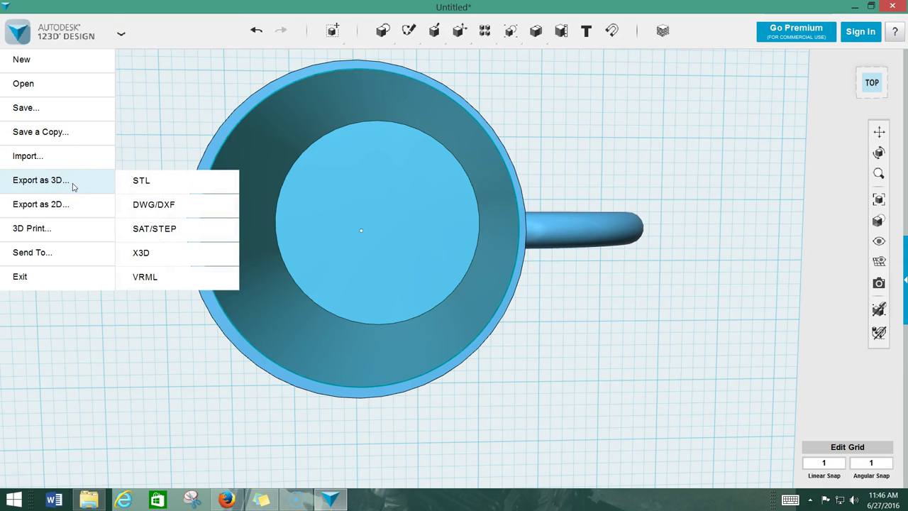
{"action": "left_click", "coordinate": [142, 186]}
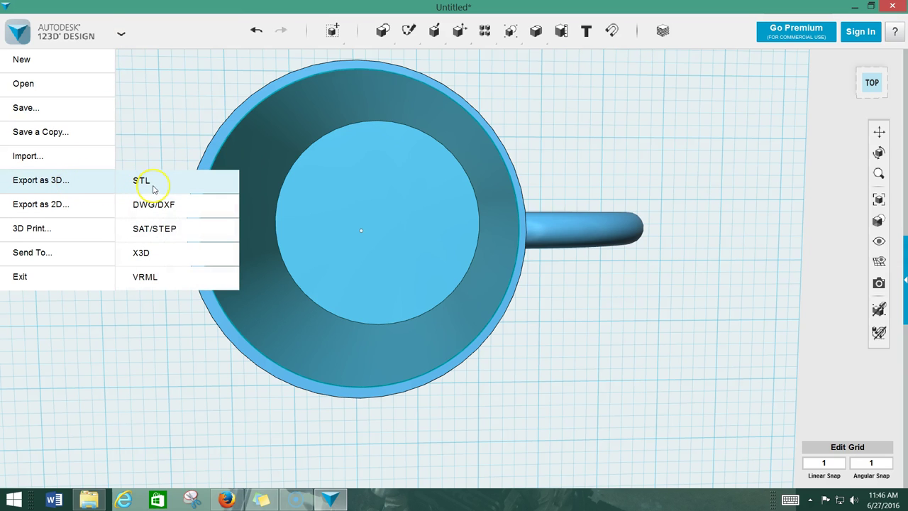
{"action": "left_click", "coordinate": [153, 189]}
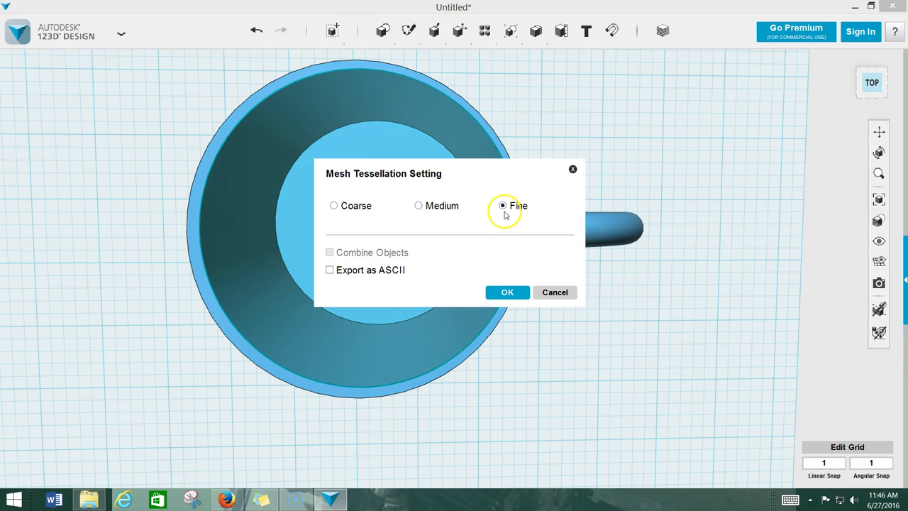
{"action": "left_click", "coordinate": [507, 295]}
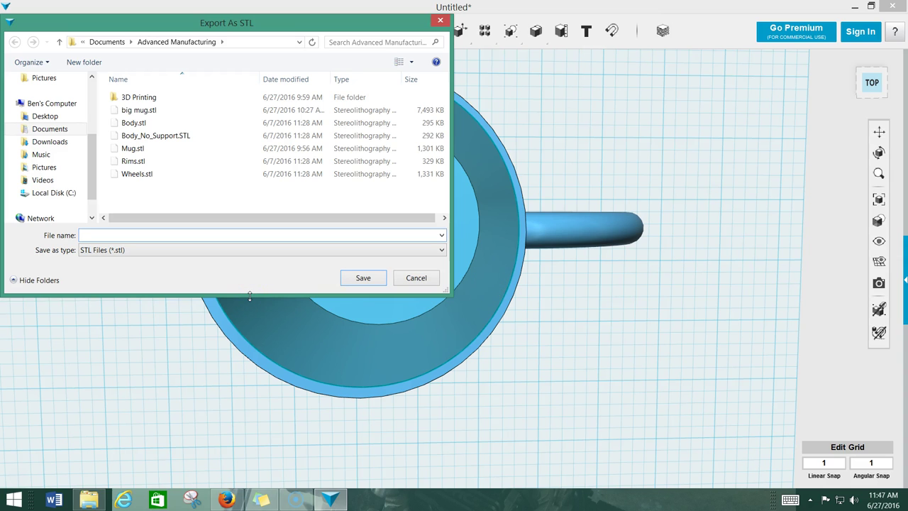
{"action": "type", "text": "Mug 2"}
{"action": "left_click", "coordinate": [359, 279]}
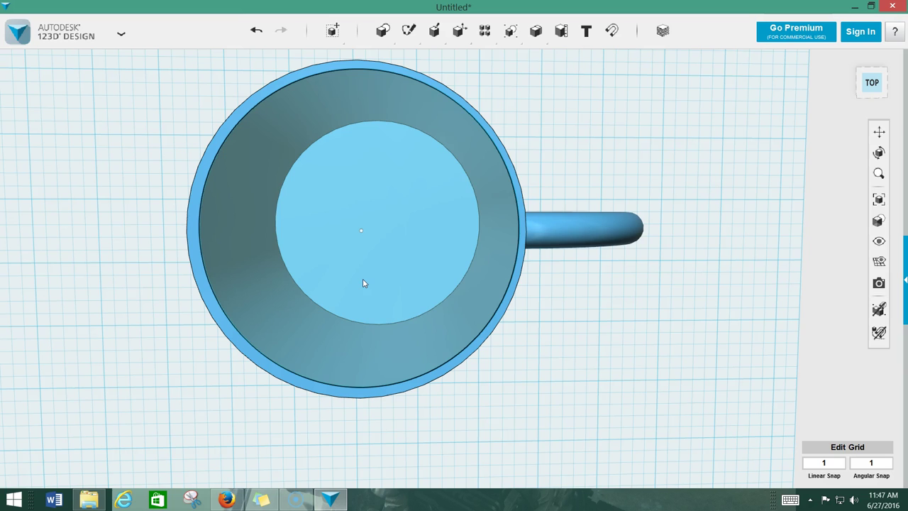
Step: Close 123D Design without saving the document and start CraftWare
{"action": "left_click", "coordinate": [891, 6]}
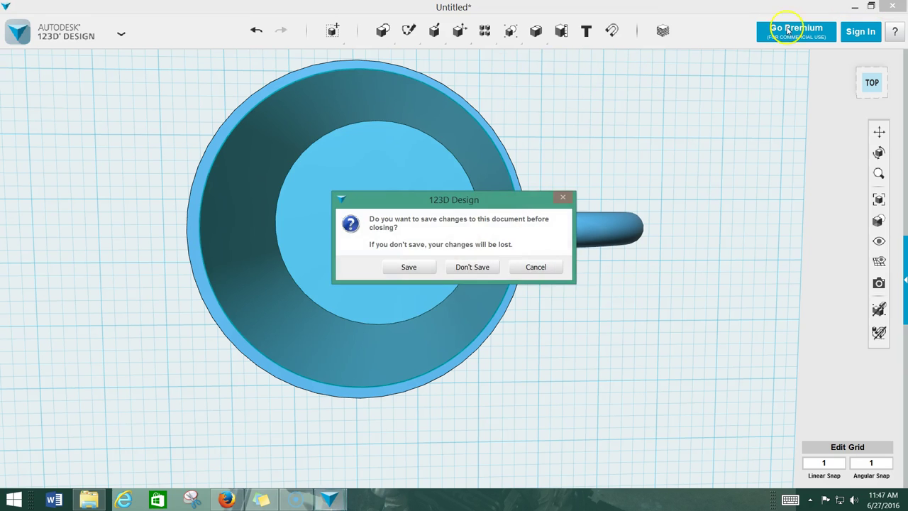
{"action": "left_click", "coordinate": [469, 267]}
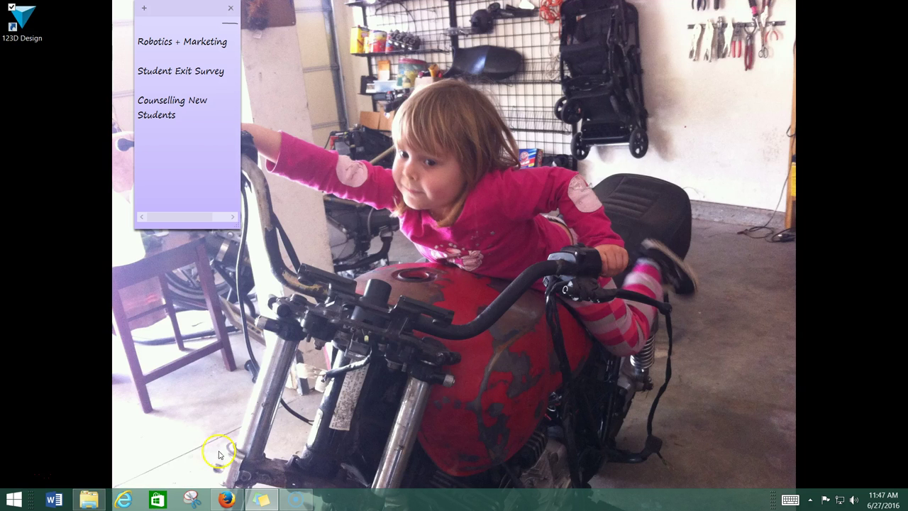
{"action": "left_click", "coordinate": [14, 500]}
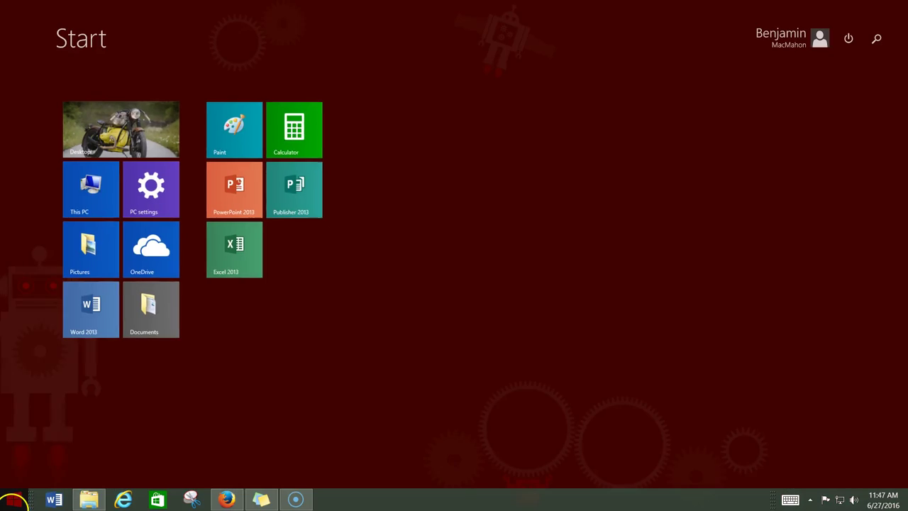
{"action": "left_click", "coordinate": [64, 483]}
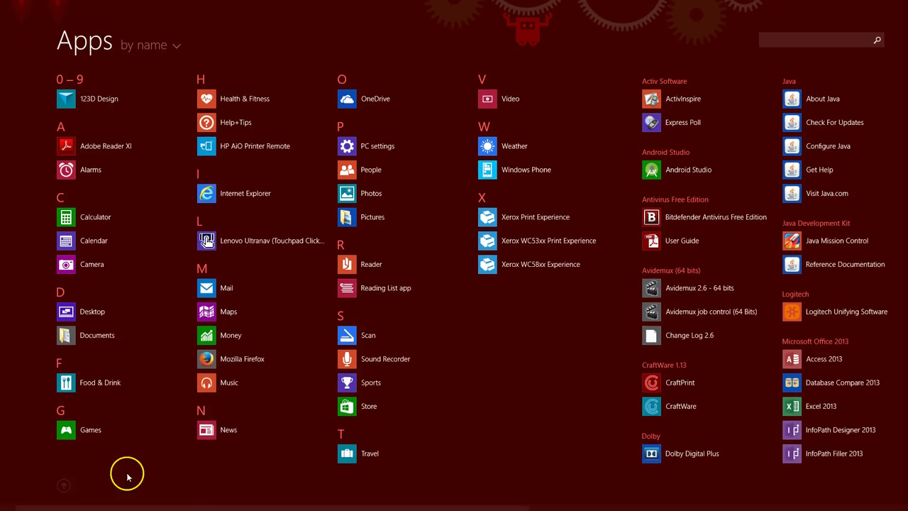
{"action": "left_click", "coordinate": [667, 408]}
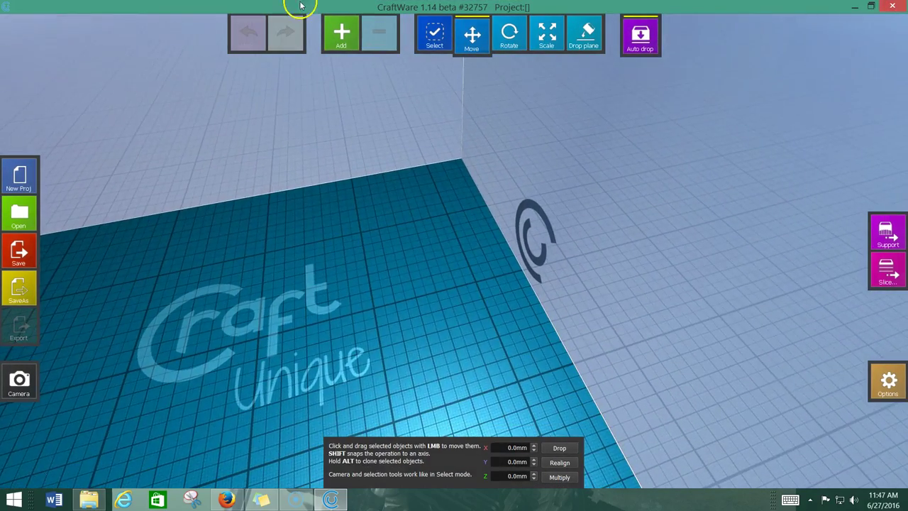
Step: Add the exported mug STL model to the empty print bed and inspect it from above
{"action": "left_click", "coordinate": [341, 33]}
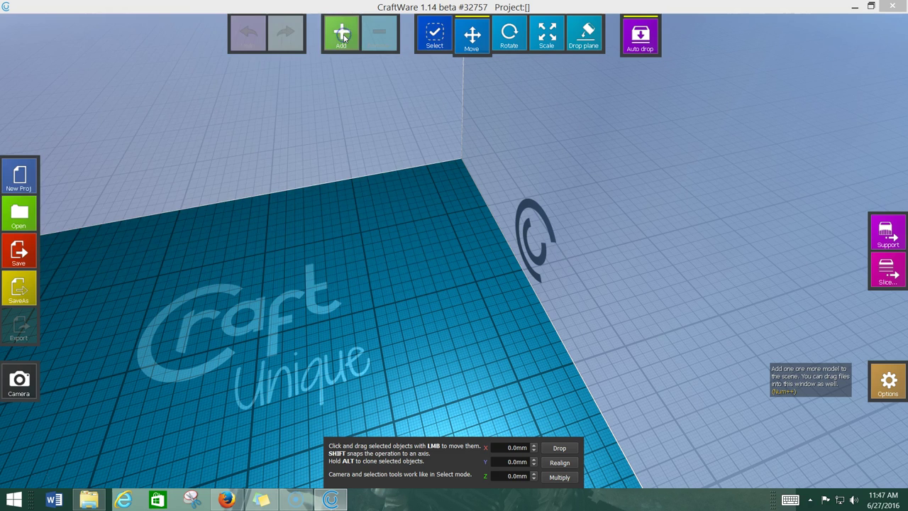
{"action": "left_click", "coordinate": [157, 148]}
{"action": "left_click", "coordinate": [354, 278]}
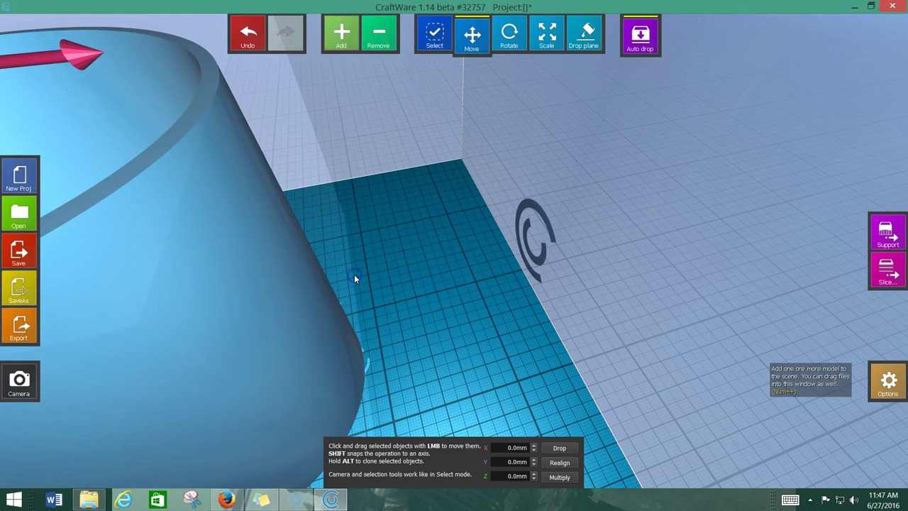
{"action": "right_click_drag", "start_coordinate": [321, 167], "coordinate": [444, 197]}
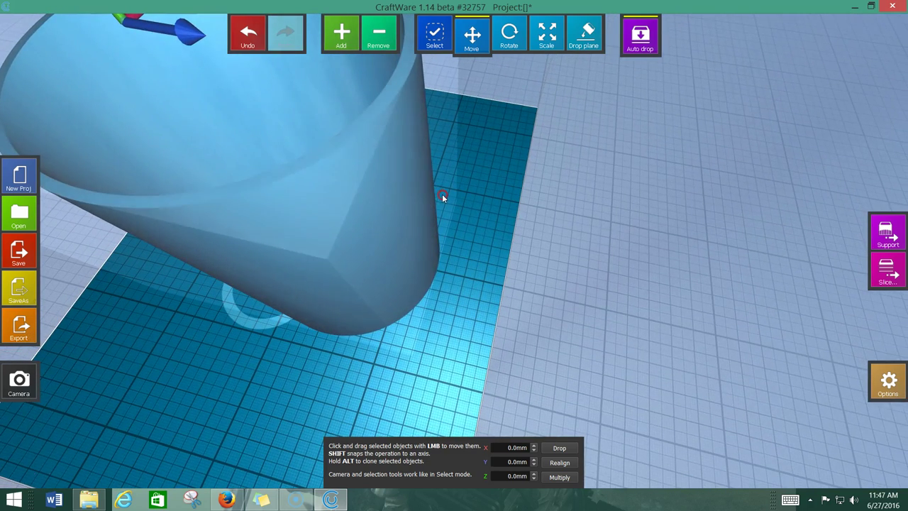
{"action": "left_click", "coordinate": [379, 152]}
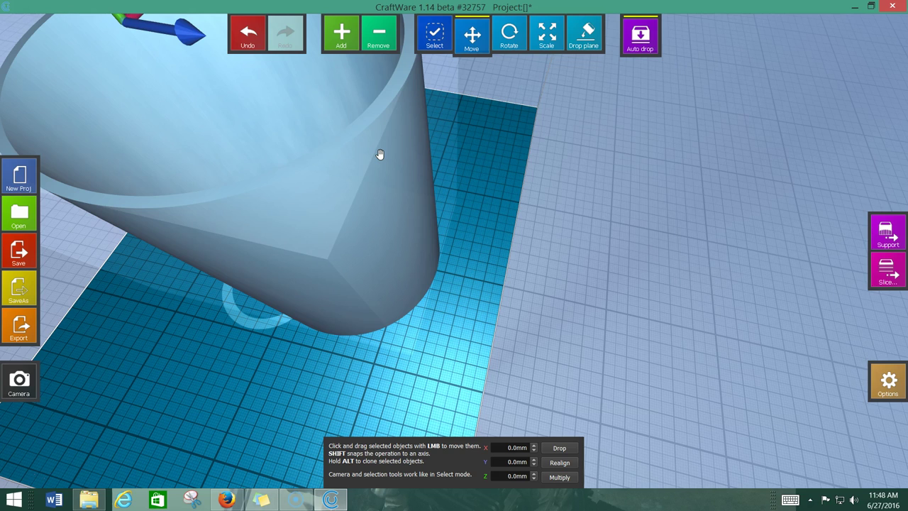
{"action": "left_click", "coordinate": [381, 158]}
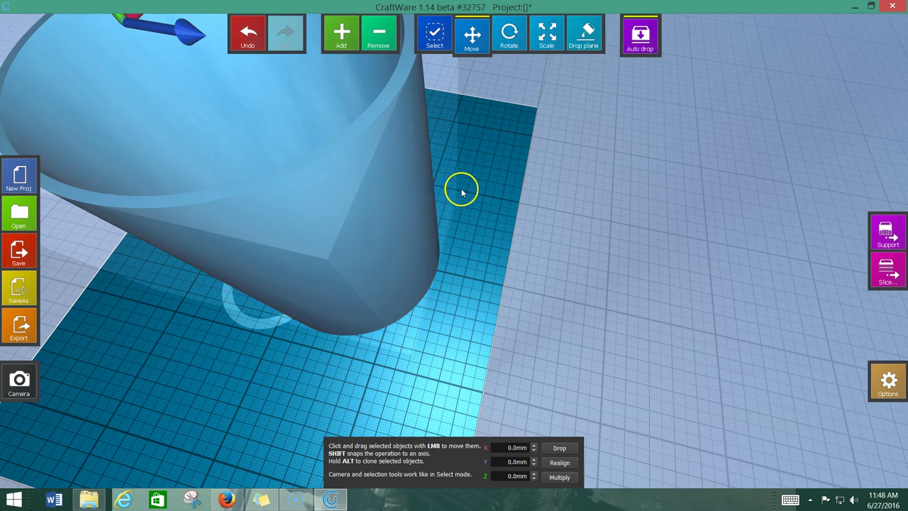
{"action": "left_click", "coordinate": [521, 198]}
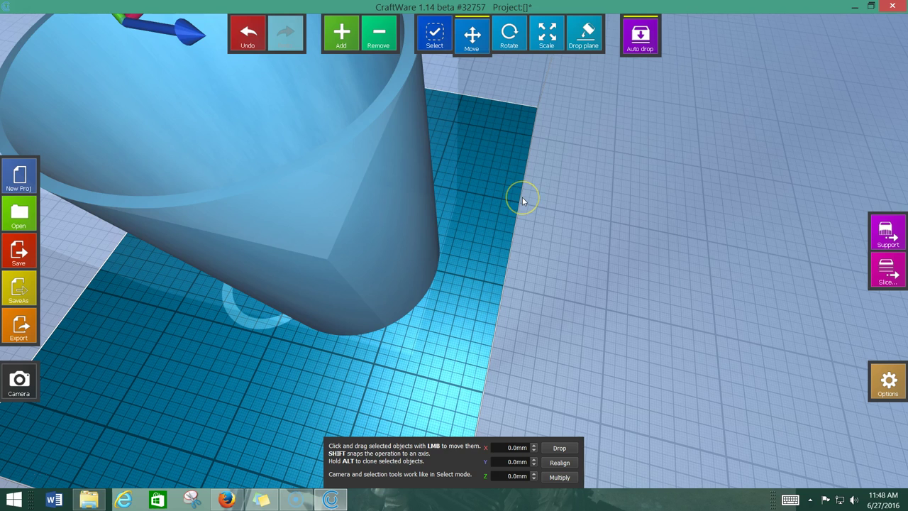